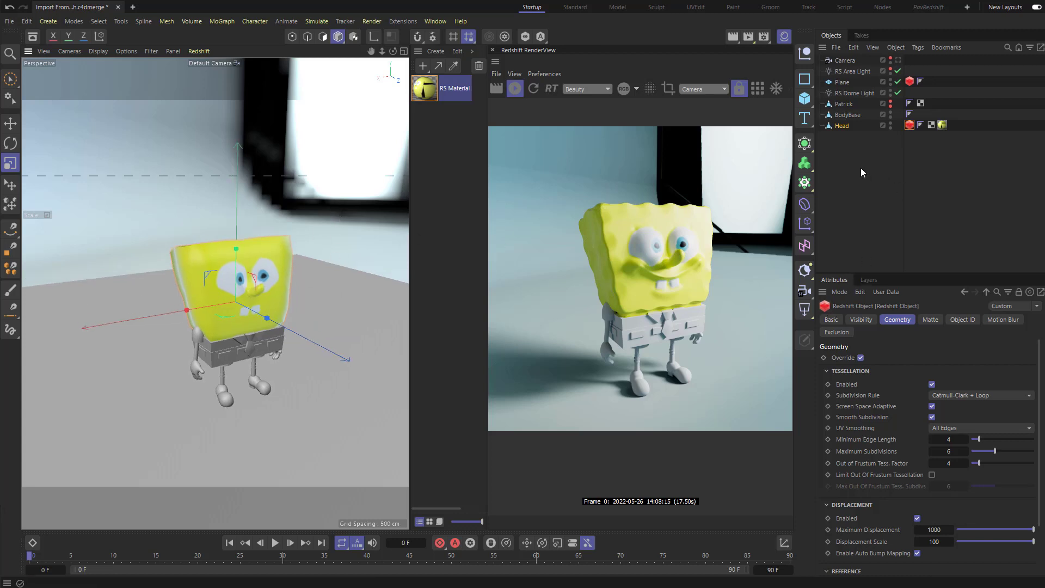
Add a Bullet Collider Body tag to the Plane object
right_click(848, 83)
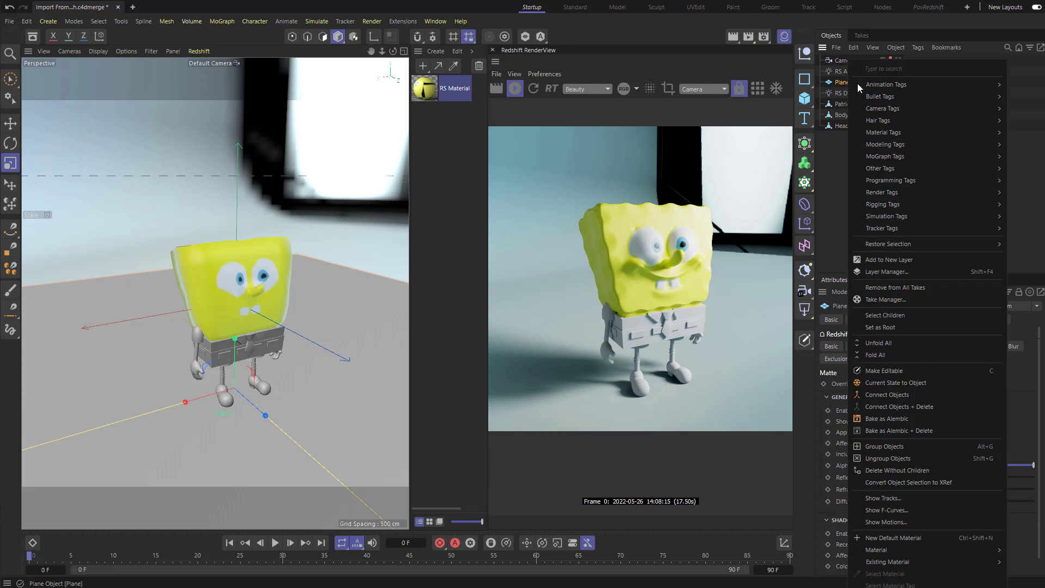
mouse_move(882, 97)
left_click(1029, 129)
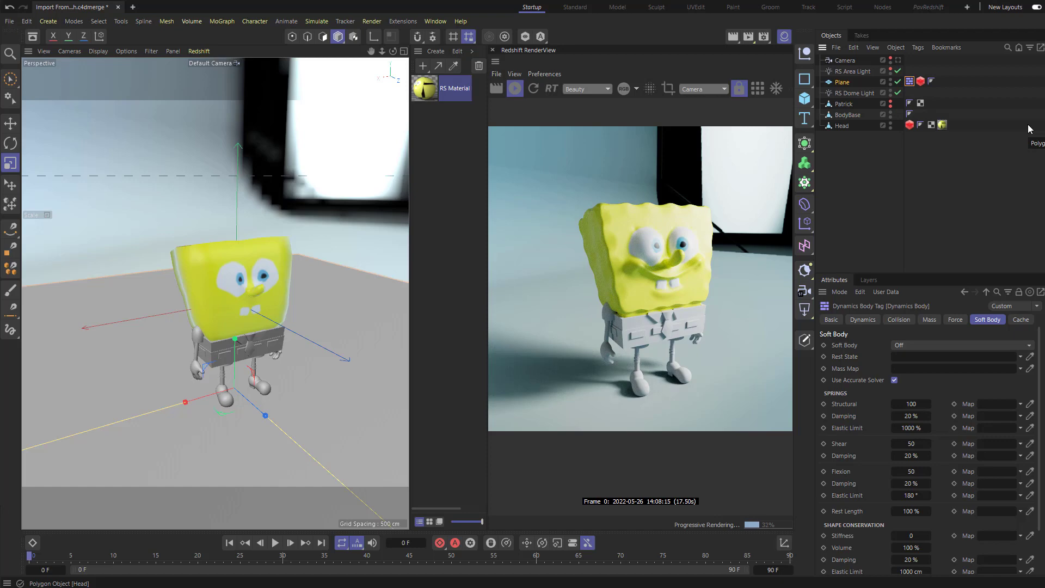
Add a Bullet Soft Body tag to the Head object
right_click(846, 129)
mouse_move(887, 98)
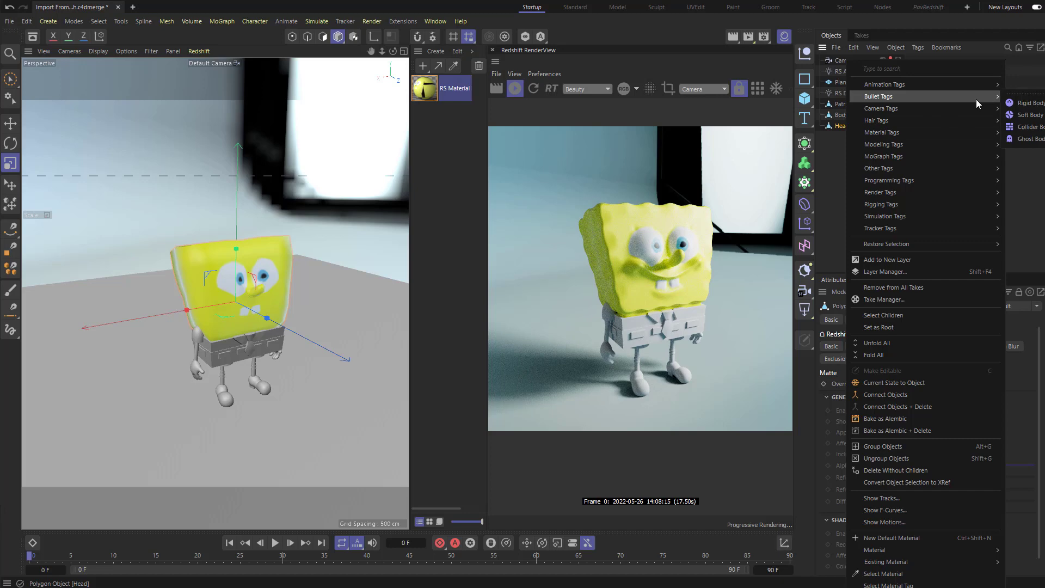
left_click(1014, 123)
Make the Patrick object visible in both editor and renderer and add a Bullet Rigid Body tag to it
left_click(843, 104)
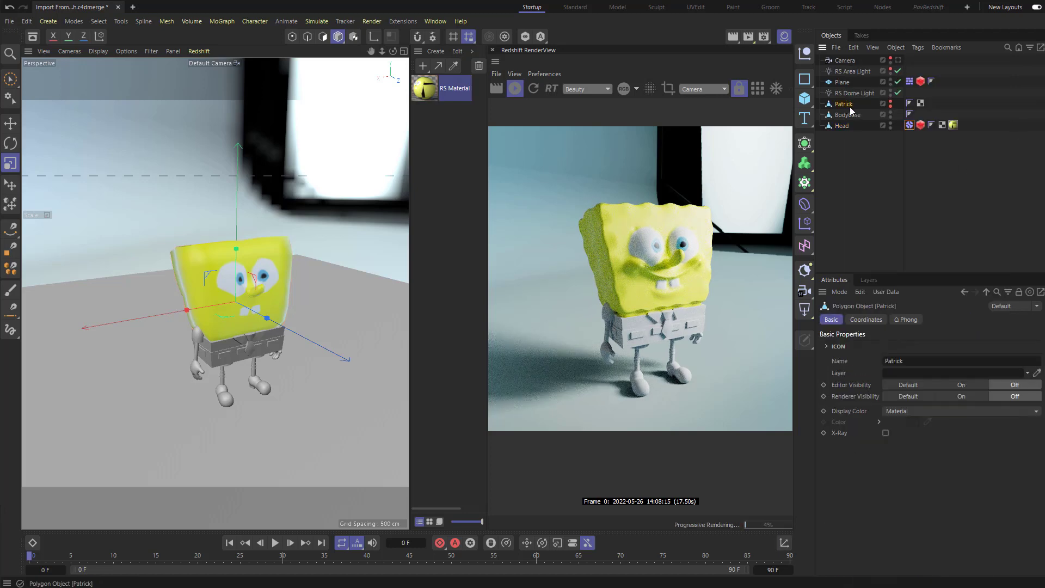
left_click(890, 105, "ctrl")
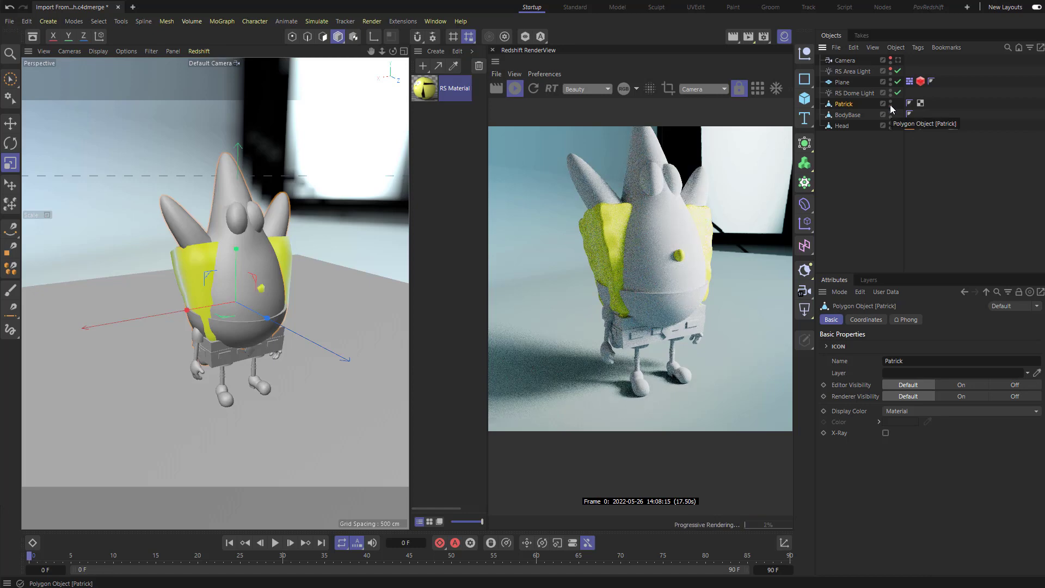
right_click(844, 104)
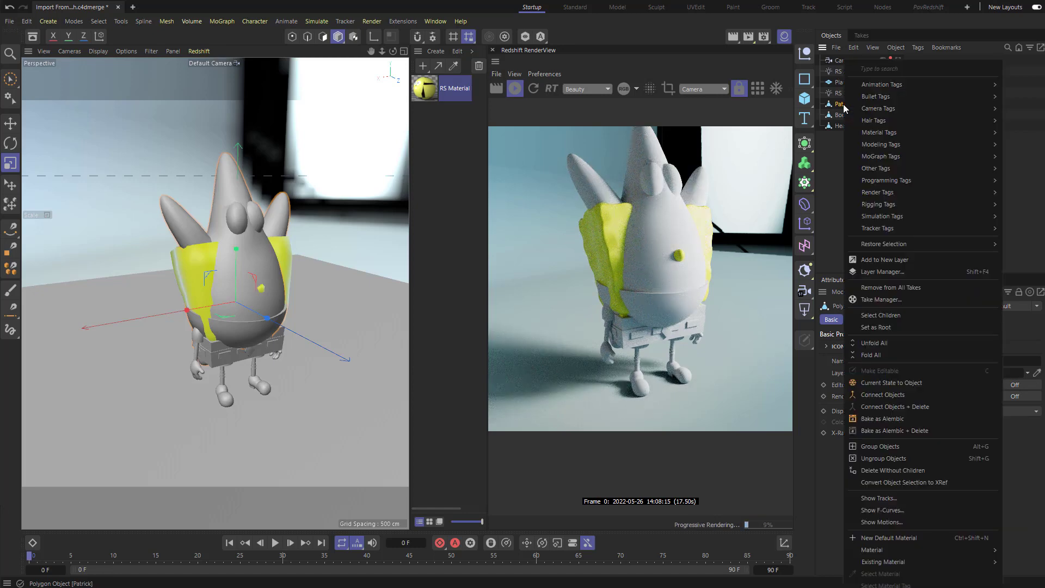
mouse_move(921, 99)
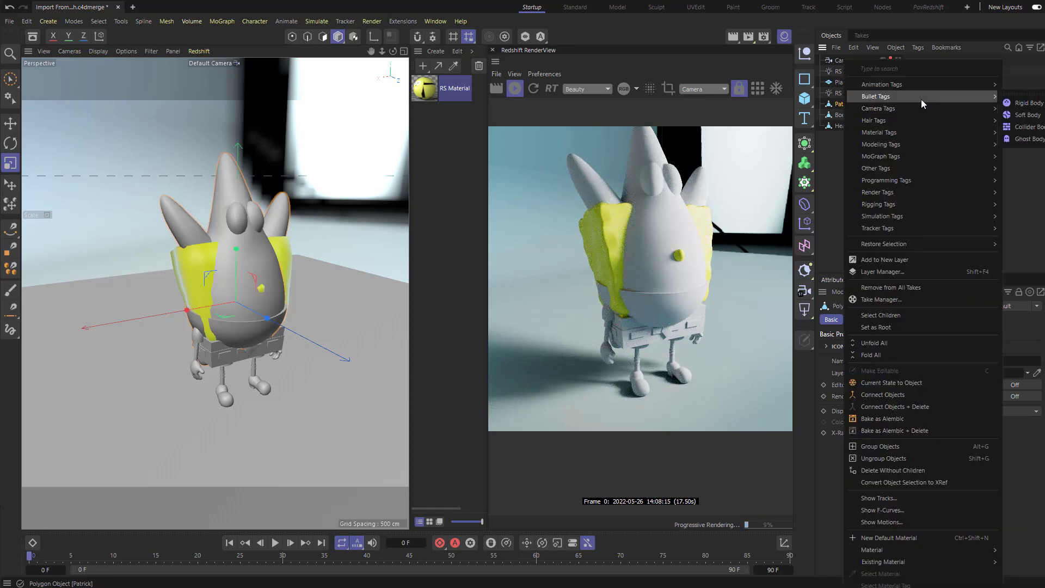
left_click(1023, 103)
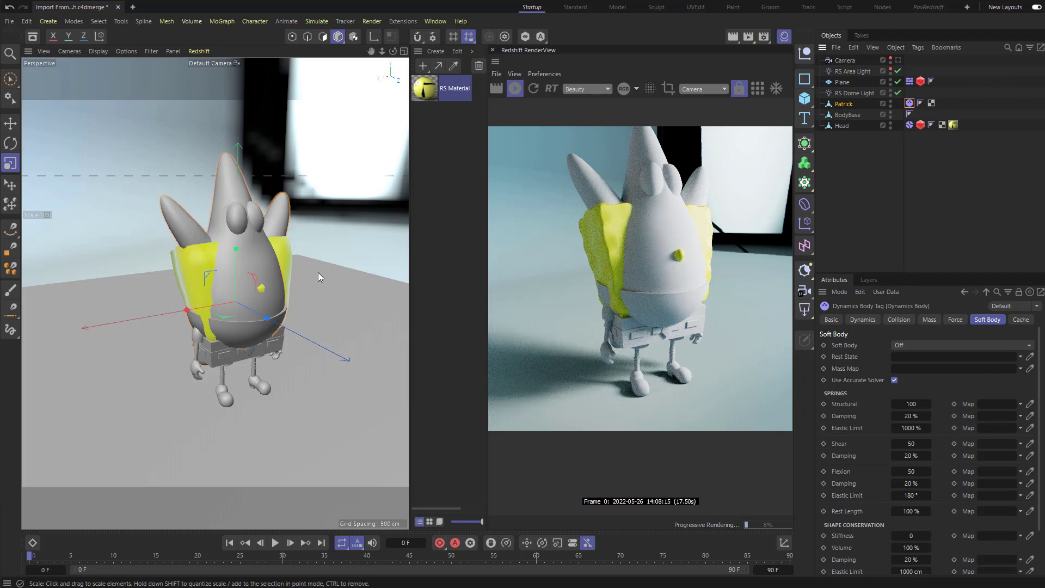
Move Patrick up above SpongeBob's head and rotate him into a tilted falling pose
left_click(250, 250)
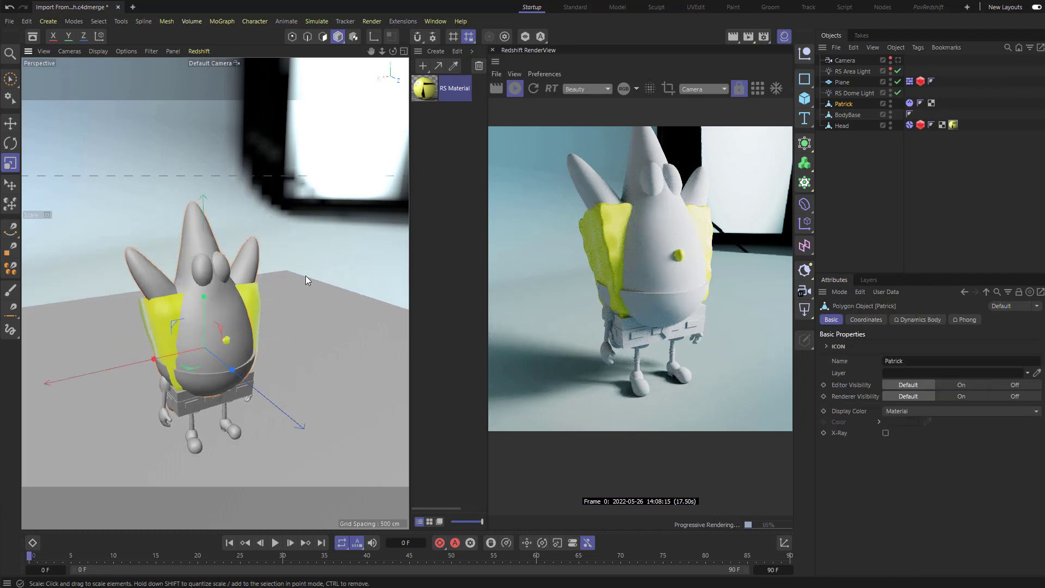
key("e")
left_click_drag(204, 296, 185, 142)
left_click_drag(266, 177, 365, 185, "alt")
key("r")
left_click_drag(204, 185, 136, 211)
key("e")
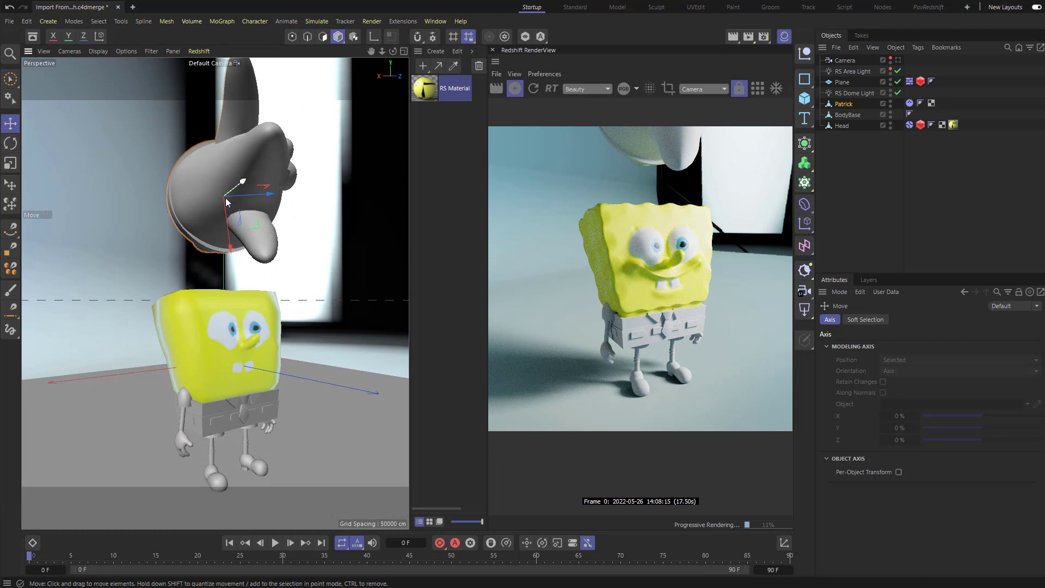
left_click_drag(232, 241, 256, 273)
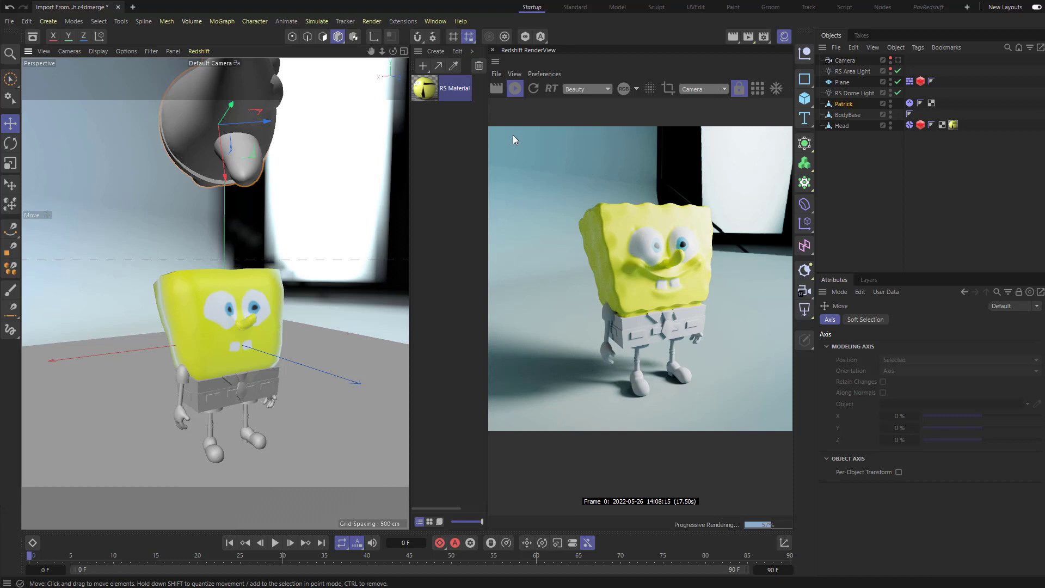
Stop the live Redshift render, test-play the dynamics simulation and return to the first frame
left_click(515, 89)
middle_click_drag(261, 262, 309, 276, "alt")
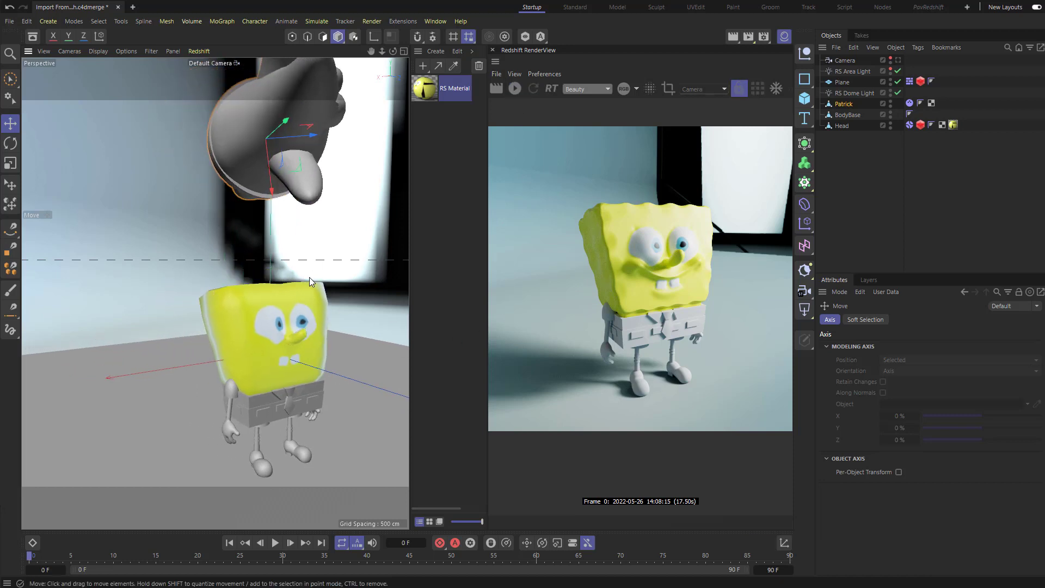
left_click(275, 543)
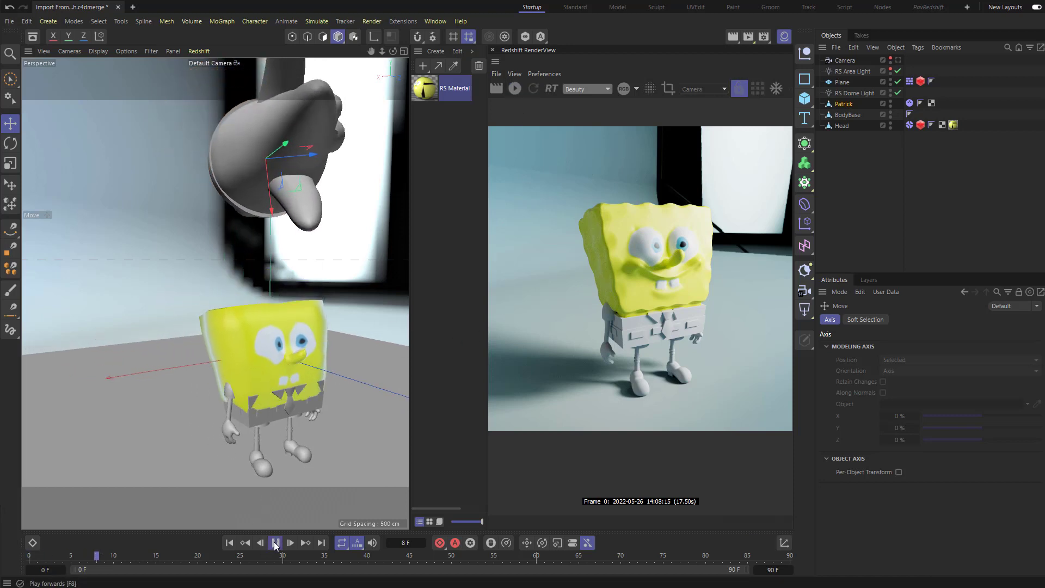
left_click(275, 543)
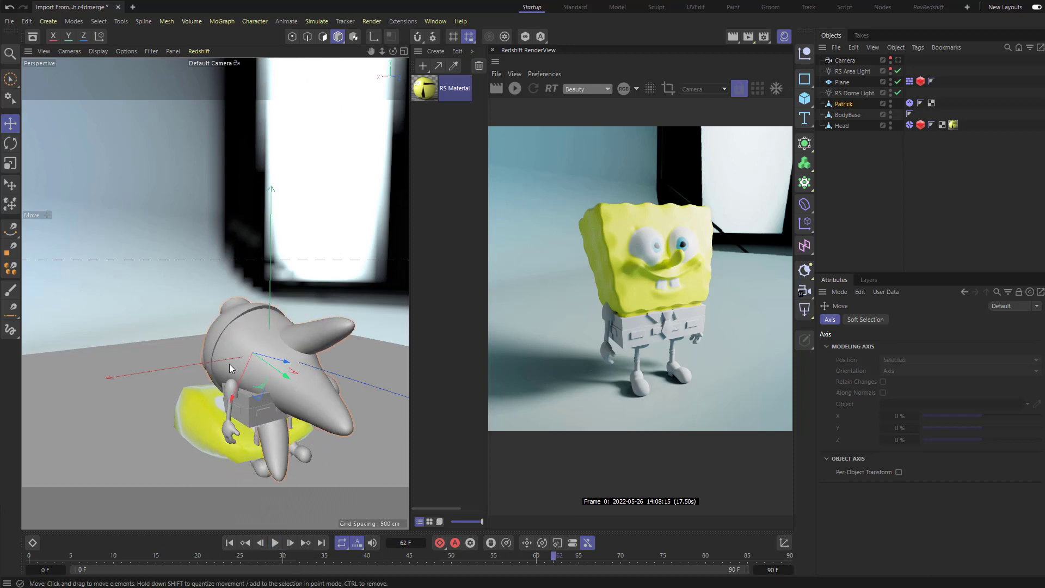
key("shift+f")
Add a Bullet Collider Body tag to the BodyBase object
left_click(860, 115)
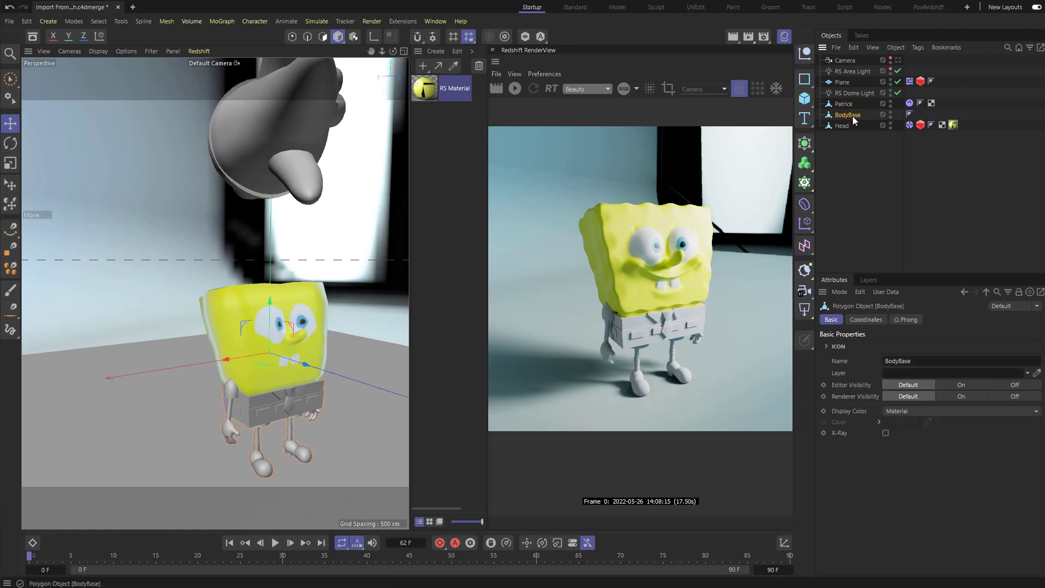
right_click(853, 116)
mouse_move(890, 98)
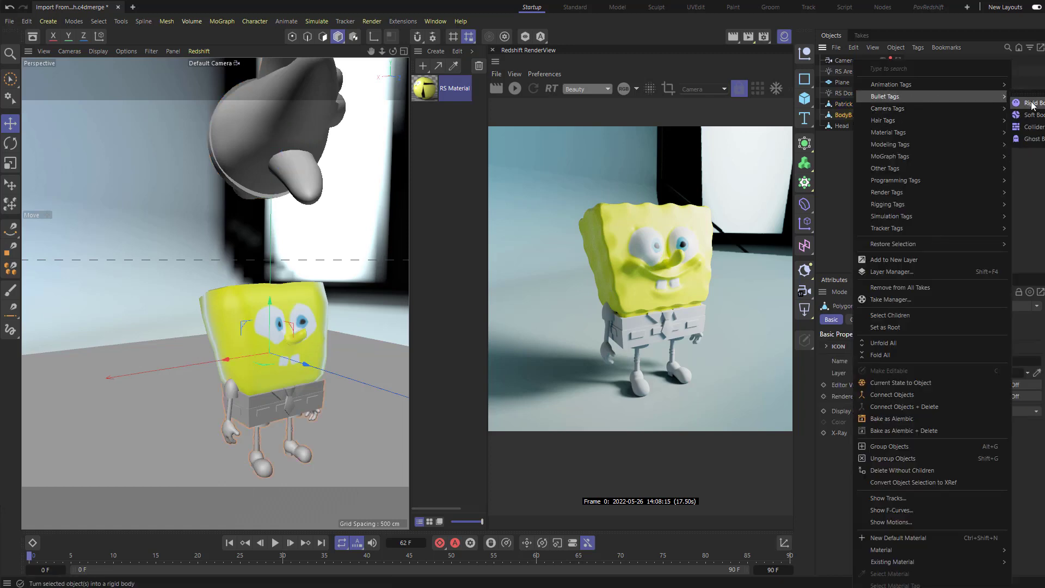
left_click(1017, 126)
Play the simulation to check the head against the body collider, and rewind to the start
middle_click_drag(364, 306, 350, 298, "alt")
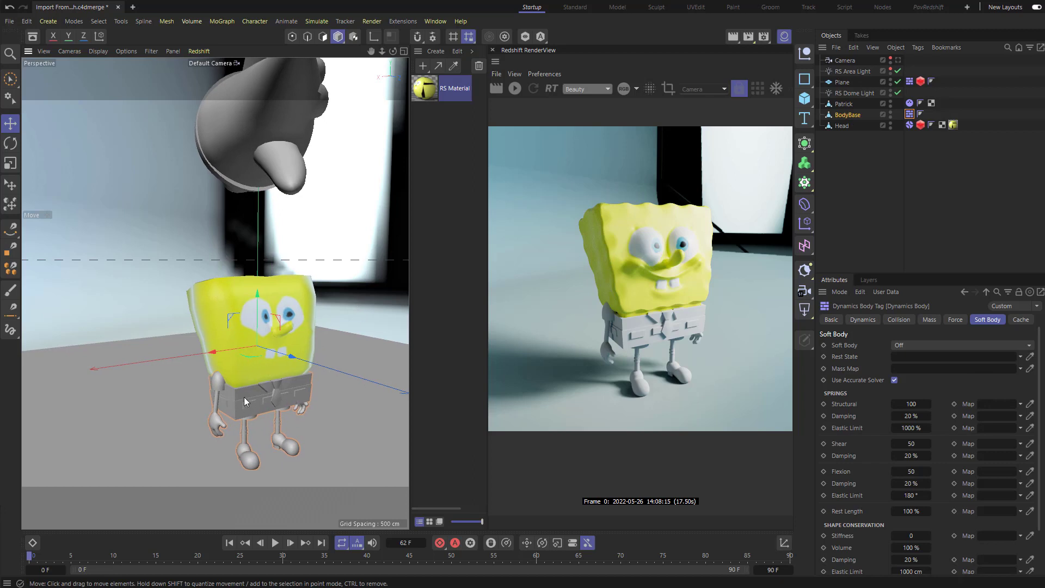
left_click(345, 280)
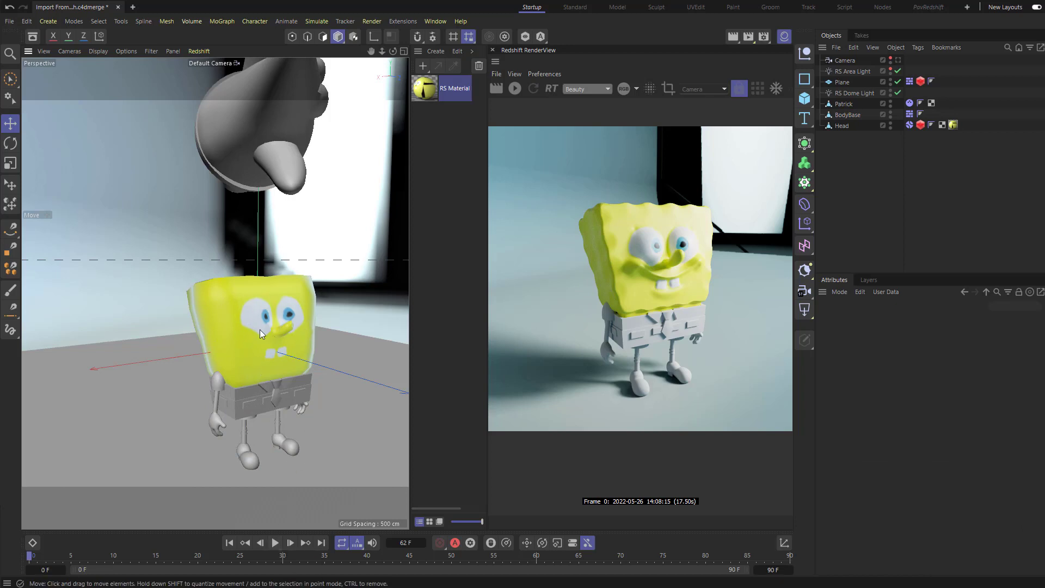
left_click(275, 542)
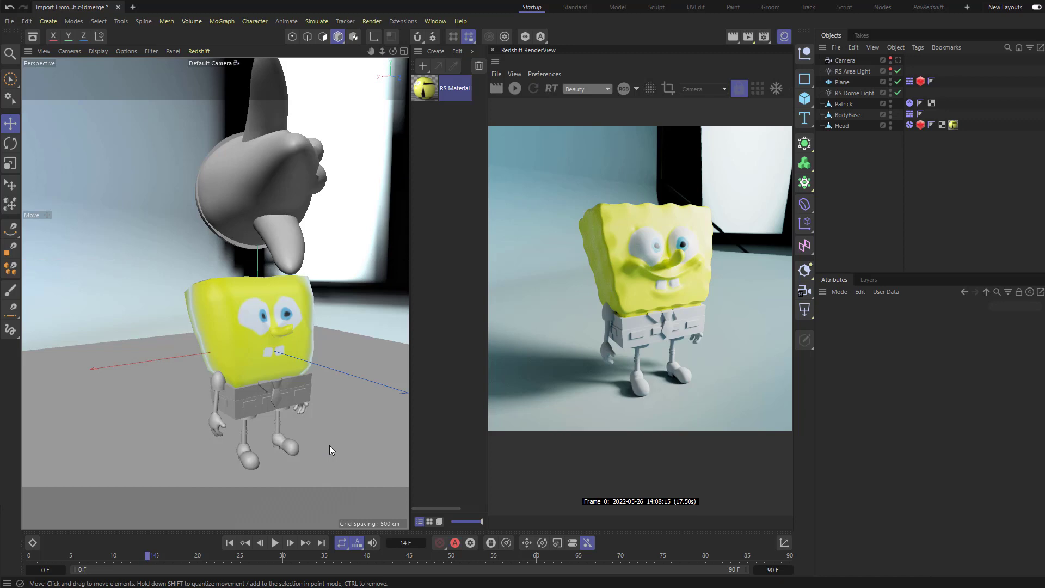
key("shift+f")
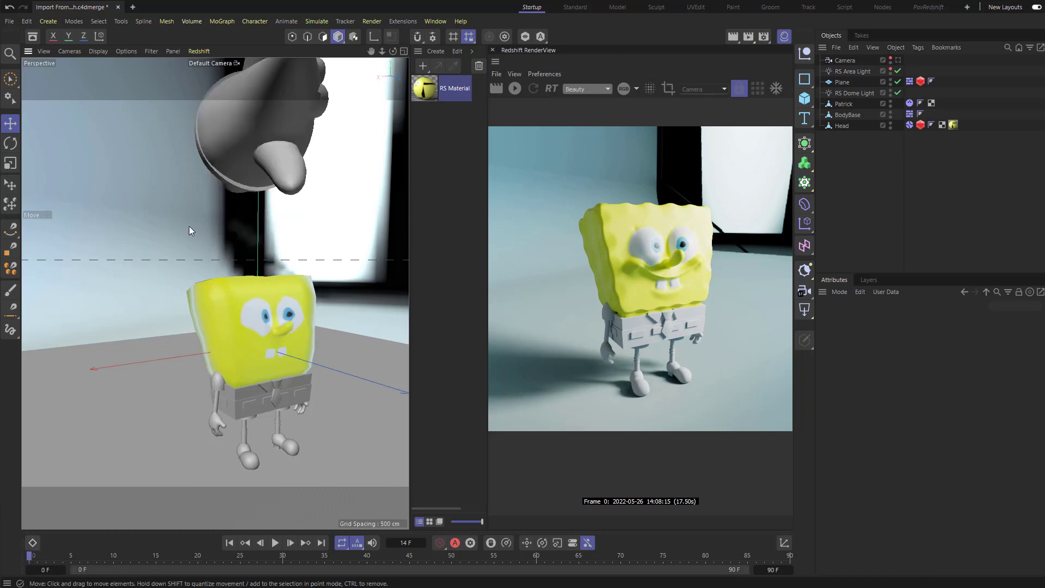
Set the dynamics trigger of the Head's Dynamics Body tag to On Collision
left_click(842, 126)
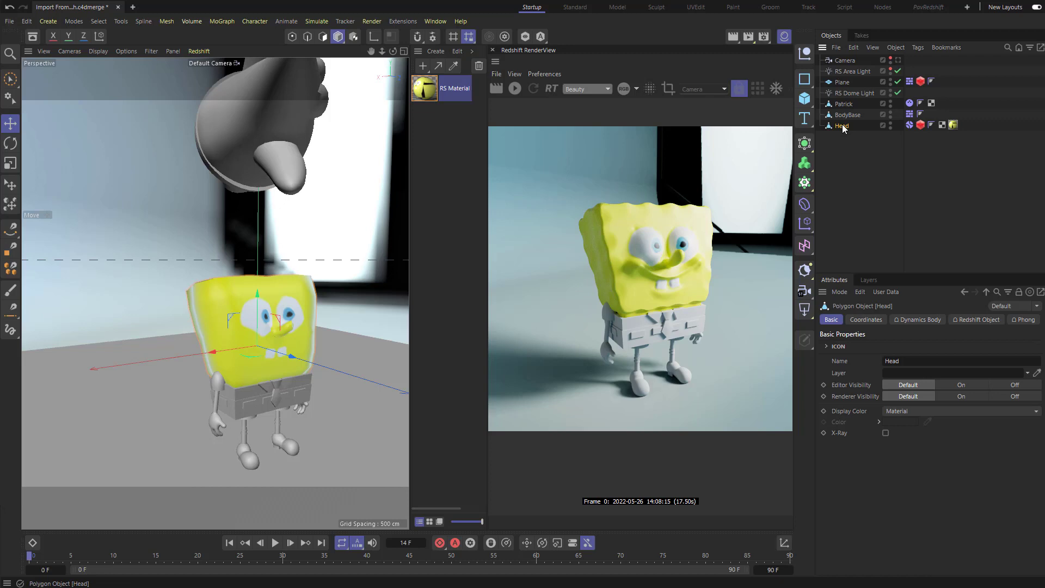
left_click(920, 319)
left_click(861, 346)
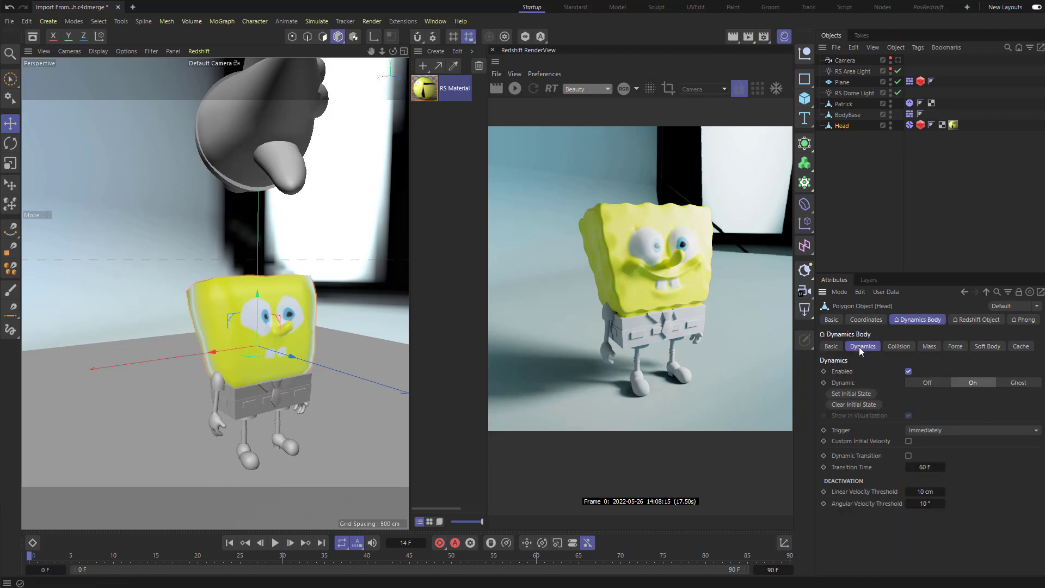
left_click(948, 431)
left_click(926, 469)
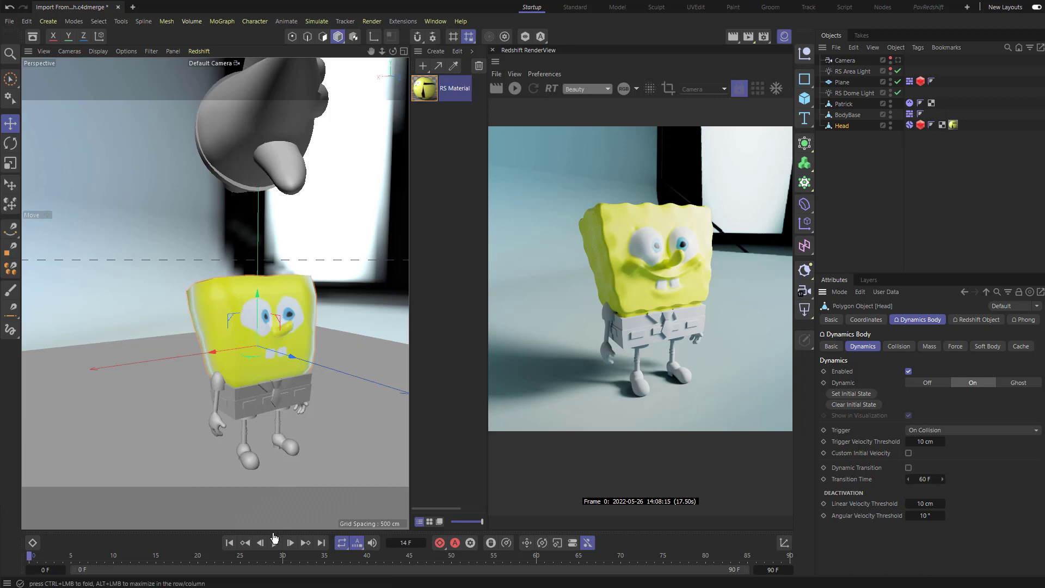
Play the simulation to check Patrick's impact on the soft-body head, and rewind to the start
left_click(274, 543)
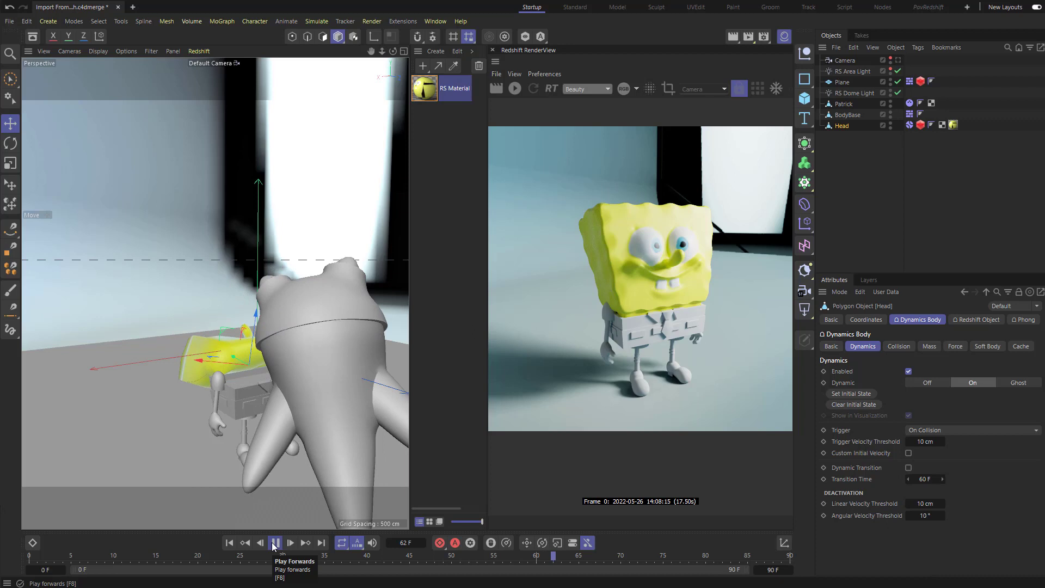
left_click_drag(257, 372, 289, 371, "alt")
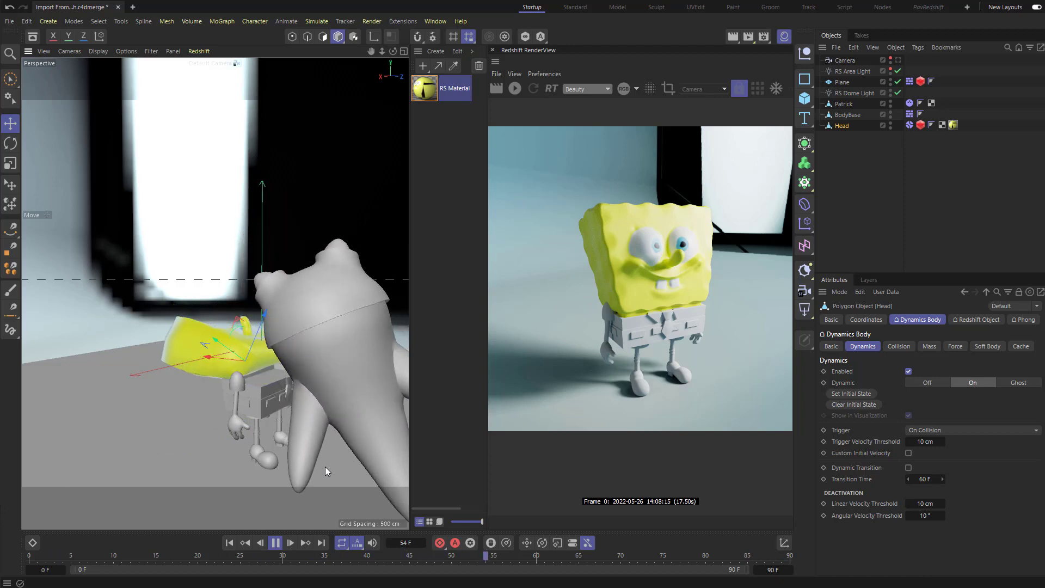
left_click(275, 543)
key("shift+f")
Scale Patrick down slightly and rotate him above SpongeBob's head to point the opposite way
left_click_drag(322, 213, 262, 207, "alt")
left_click(319, 203)
key("r")
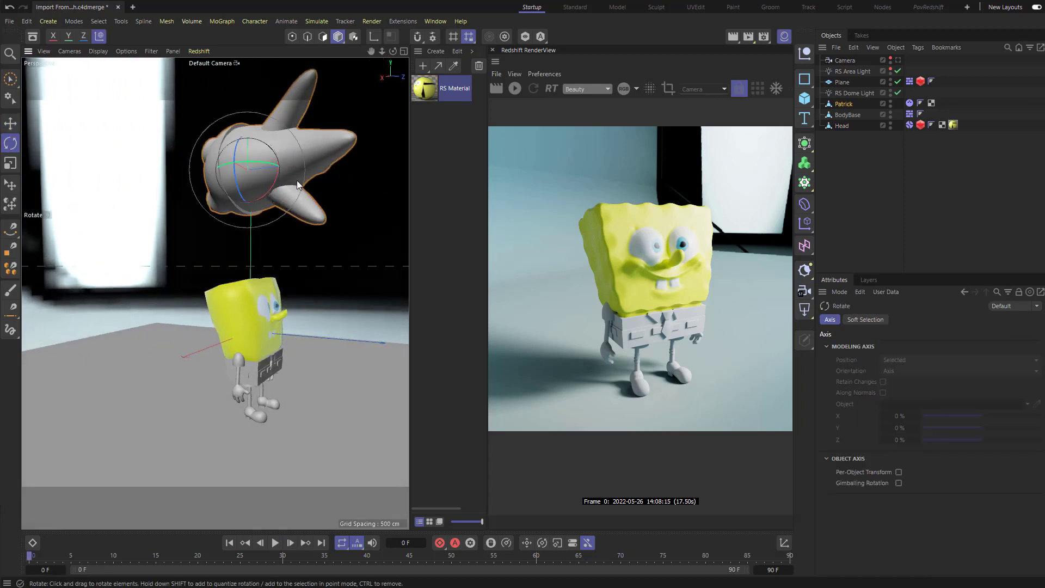
key("t")
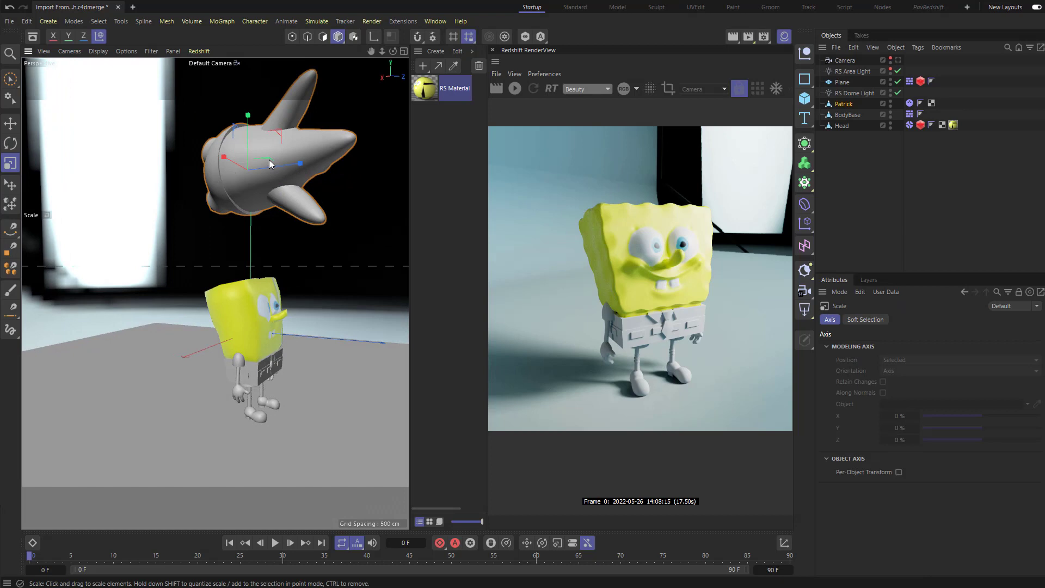
left_click_drag(313, 132, 170, 167)
key("r")
left_click_drag(254, 167, 288, 202)
key("e")
Play the simulation and stop it at frame 29 with Patrick resting on the squashed head
left_click(275, 542)
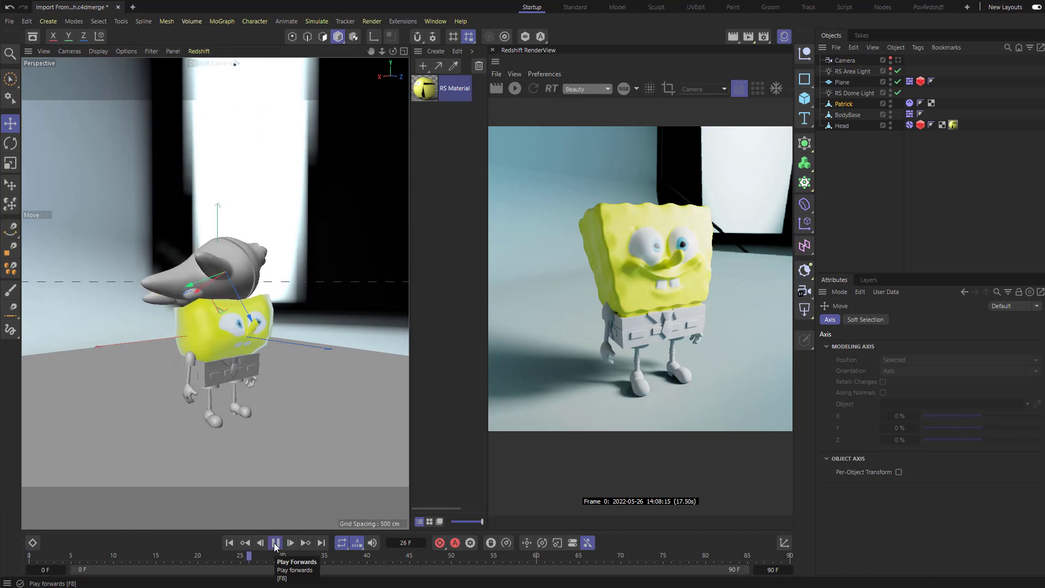
left_click(275, 544)
left_click_drag(300, 386, 292, 366, "alt")
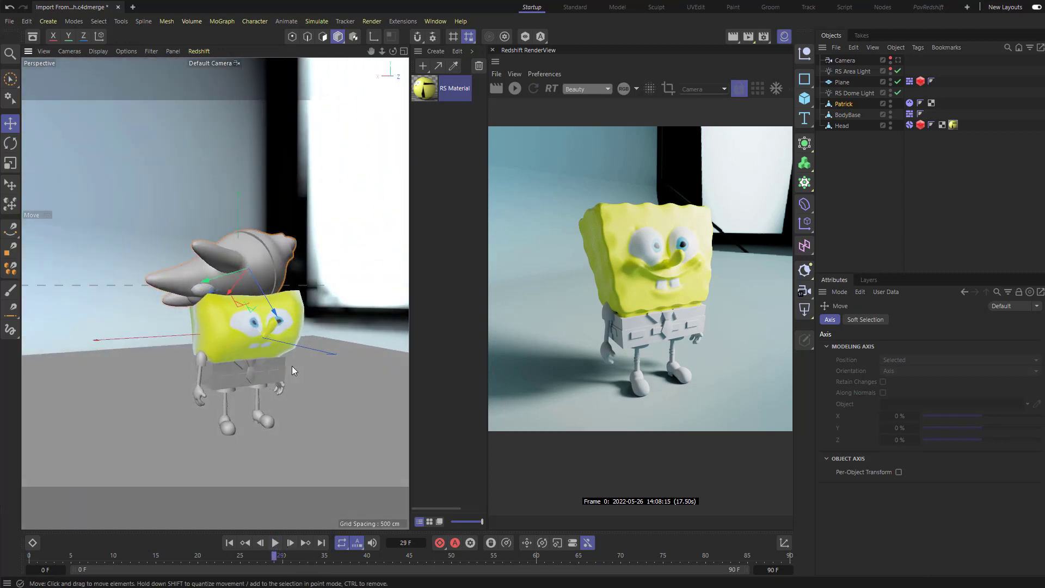
Restart the live Redshift render and examine the squashed head and Patrick up close, keeping the render camera on Render
left_click(515, 89)
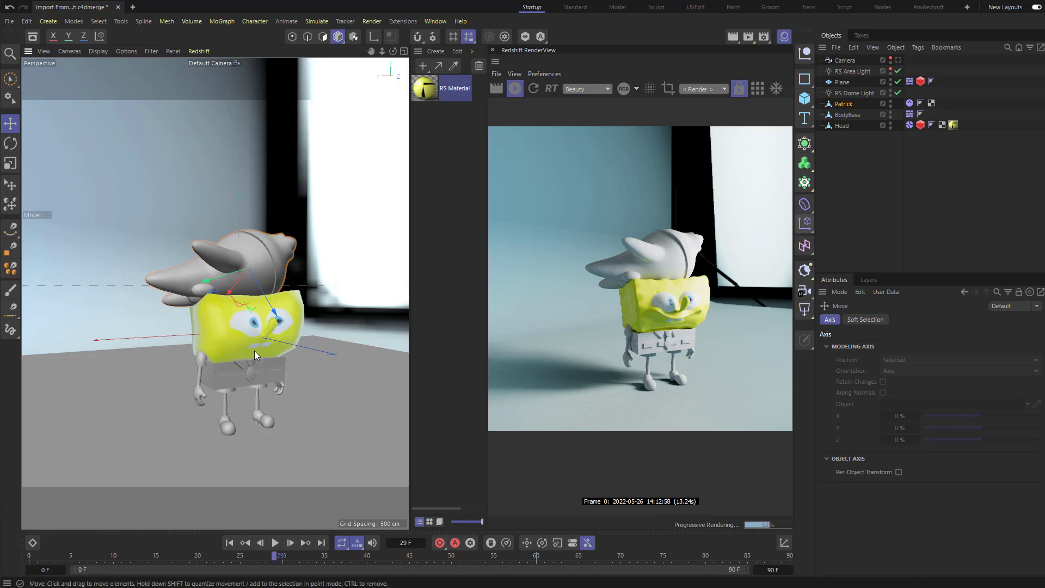
right_click_drag(250, 352, 297, 309, "alt")
left_click_drag(297, 309, 287, 262, "alt")
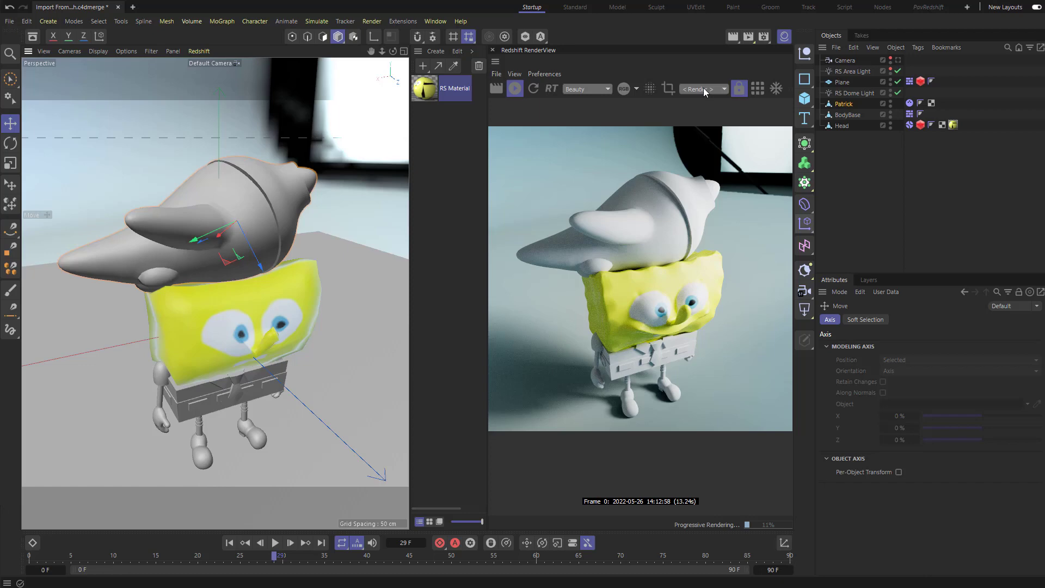
left_click(720, 87)
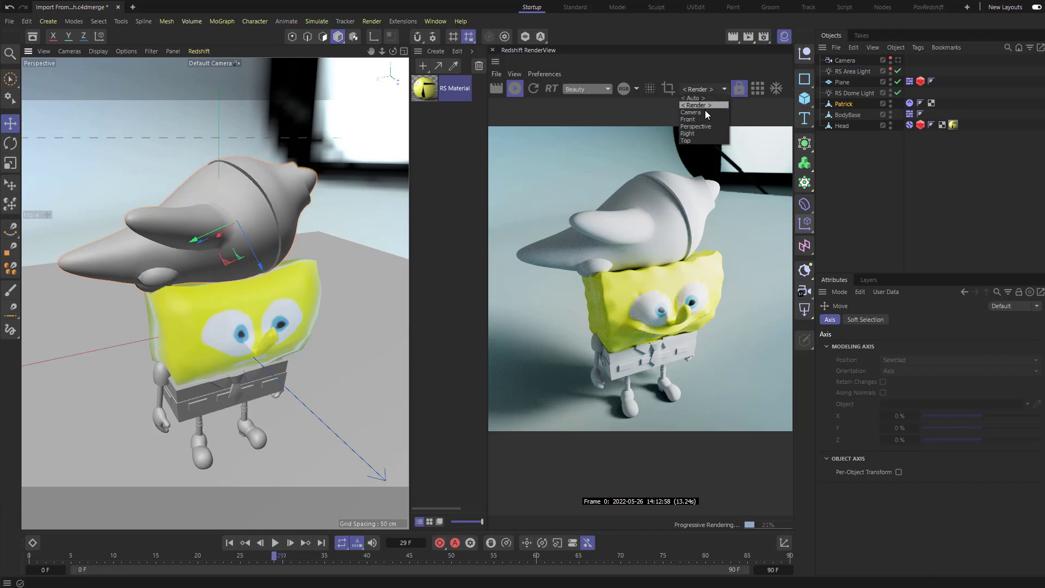
left_click(707, 87)
left_click_drag(142, 308, 289, 285, "alt")
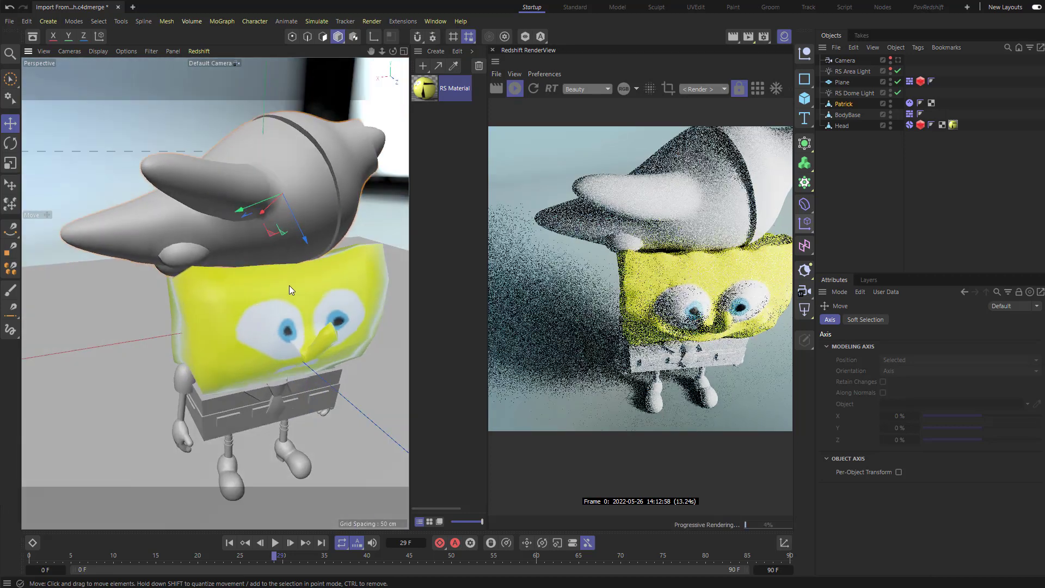
Open the project's Bullet Expert settings for review and return the animation to frame 0
key("ctrl+d")
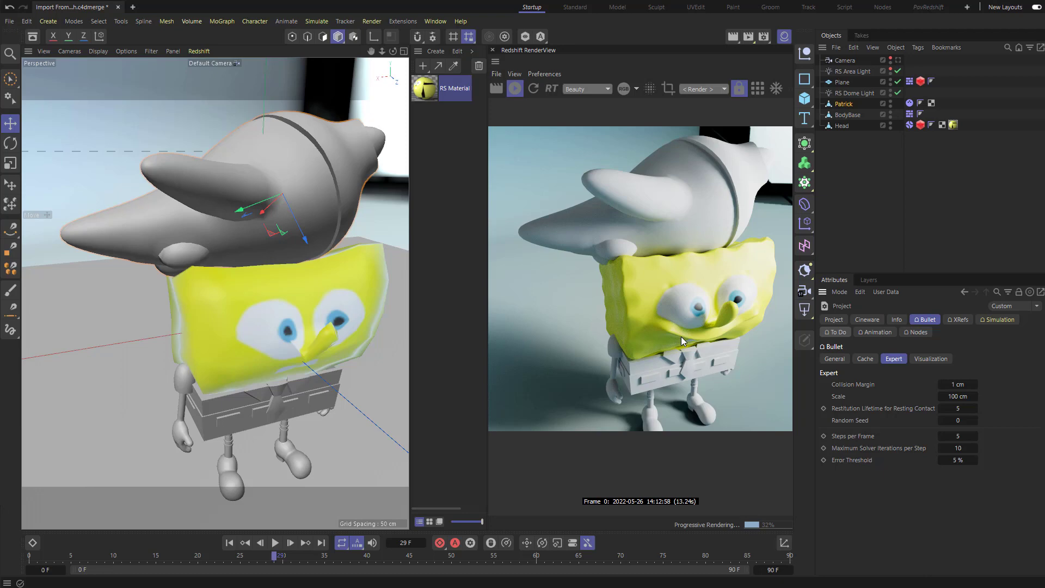
left_click_drag(188, 240, 233, 182, "alt")
key("shift+f")
scroll(269, 229, "down", 3)
key("e")
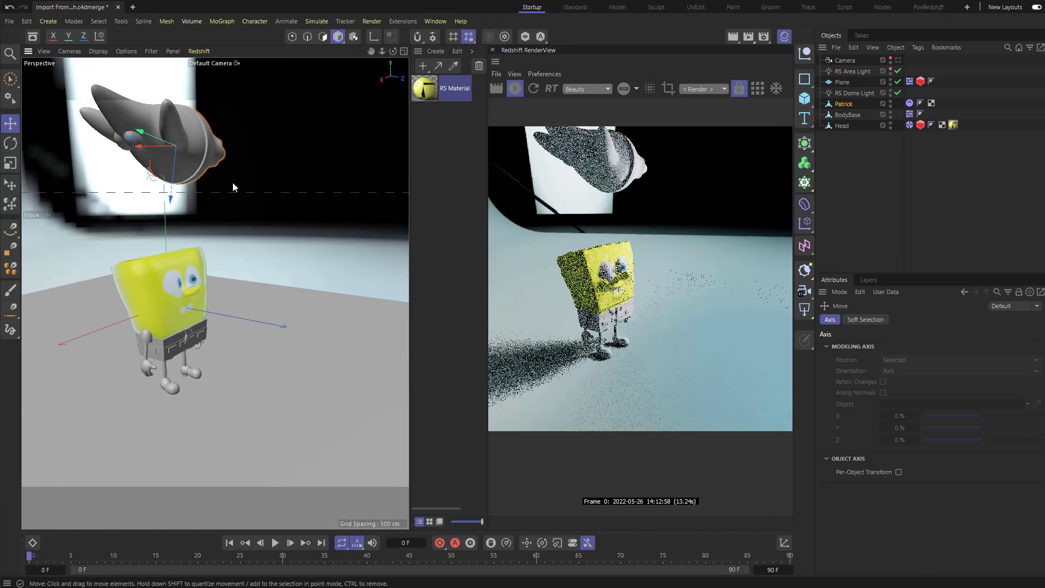
Rotate Patrick onto his side and reposition him above SpongeBob's head
key("r")
left_click_drag(198, 143, 156, 166)
left_click_drag(179, 229, 153, 228, "alt")
key("e")
left_click_drag(275, 147, 255, 153)
Stop the live Redshift render, play the simulation and pause at frame 24 to inspect Patrick's contact with the head
left_click(513, 88)
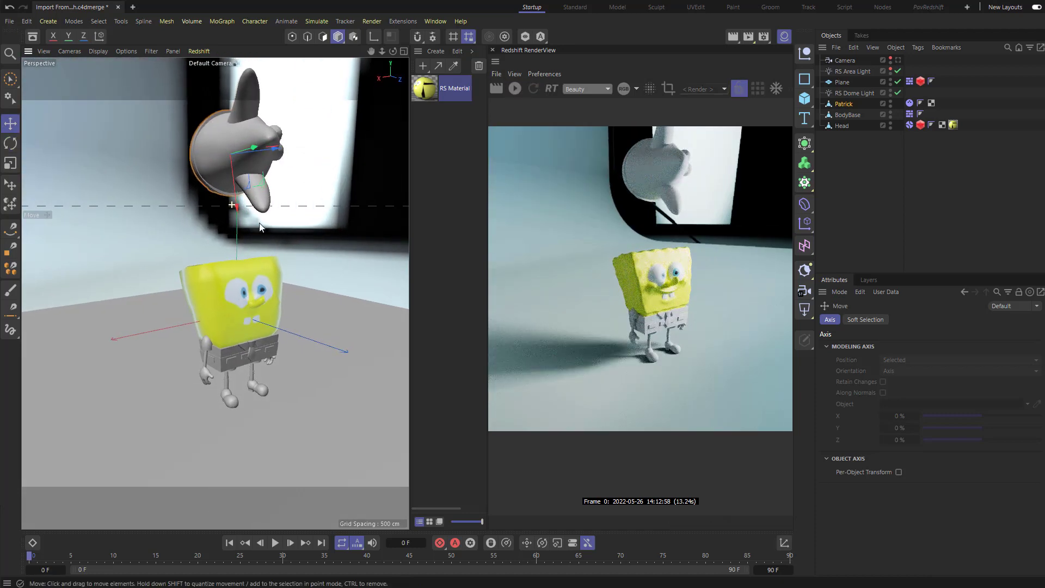
scroll(311, 232, "up", 5)
left_click(274, 543)
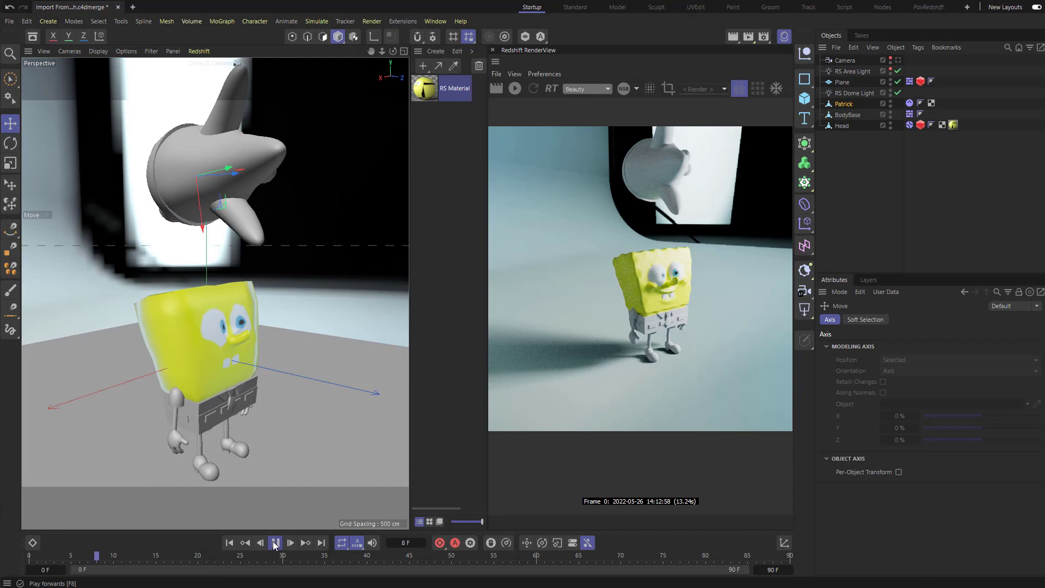
left_click(274, 542)
scroll(186, 366, "up", 4)
left_click_drag(185, 367, 226, 375, "alt")
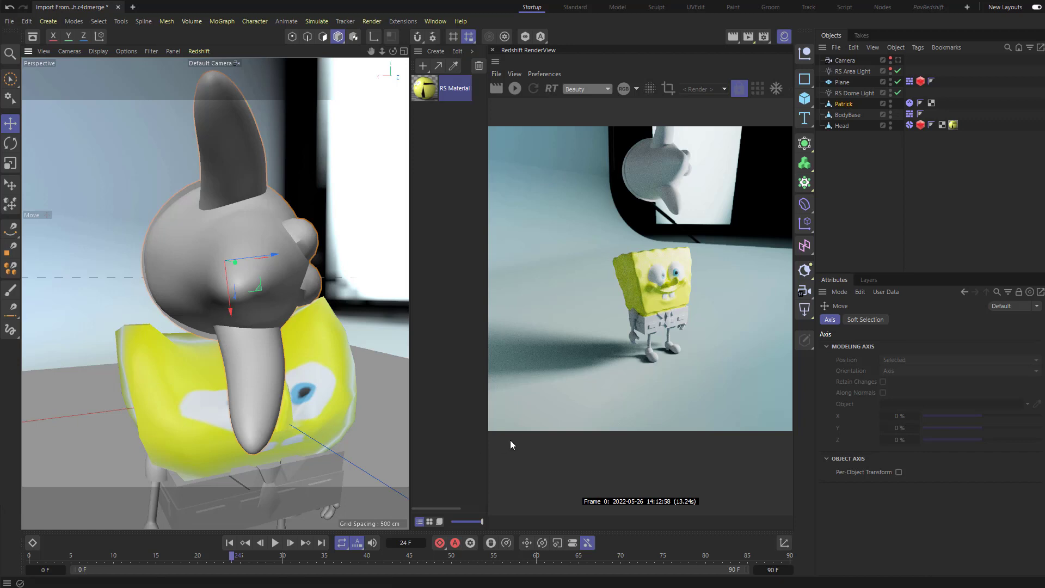
Set the collision shape of the Head's Dynamics Body tag to Moving Mesh
left_click(847, 125)
left_click(909, 126)
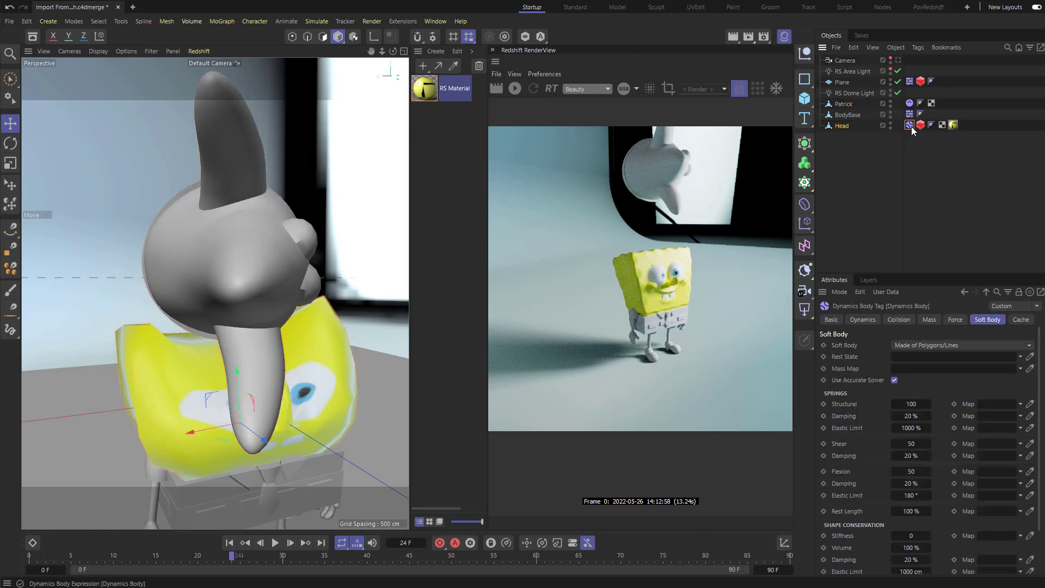
left_click(901, 320)
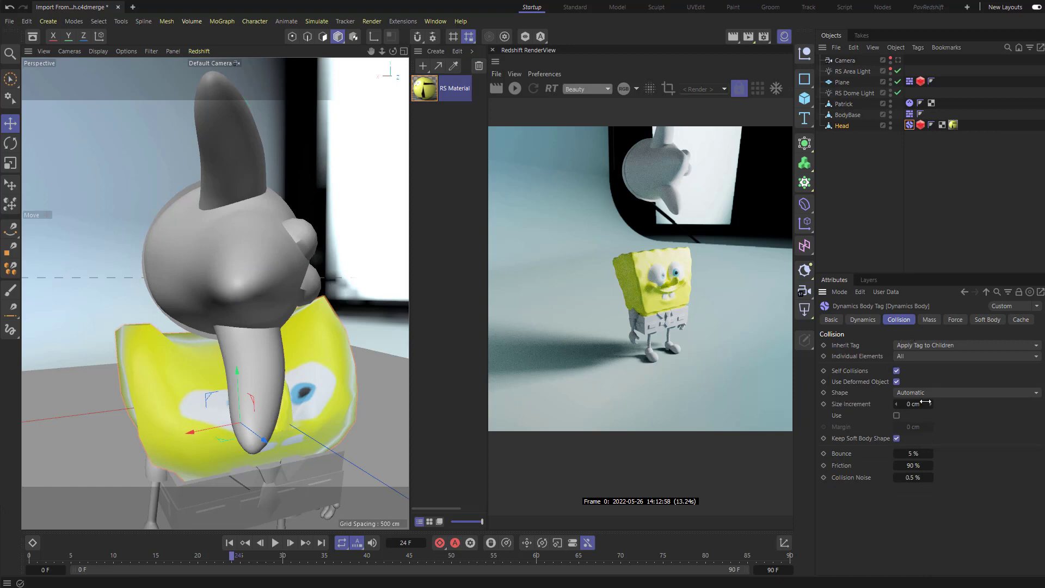
left_click(954, 394)
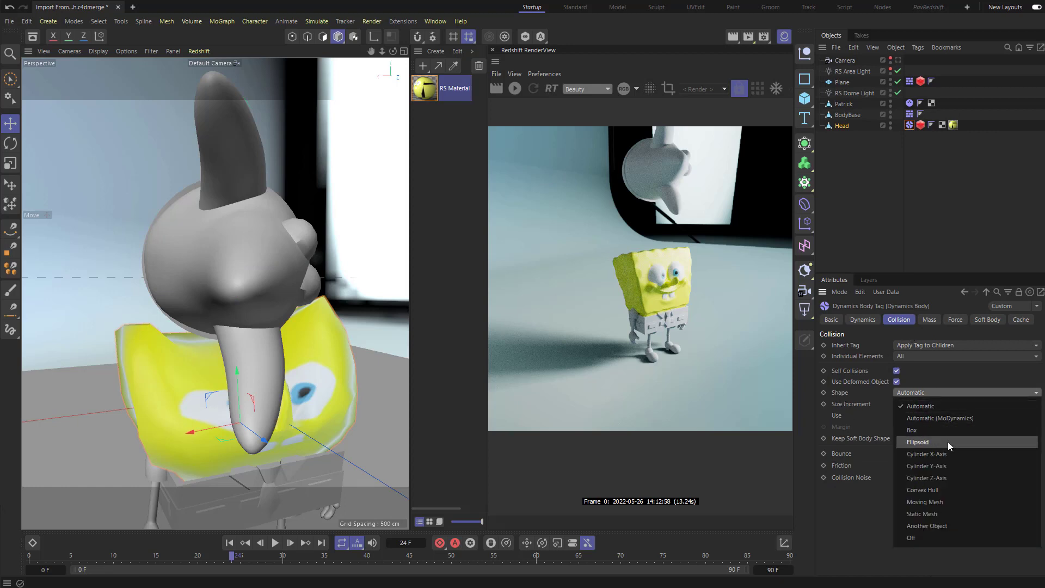
left_click(938, 499)
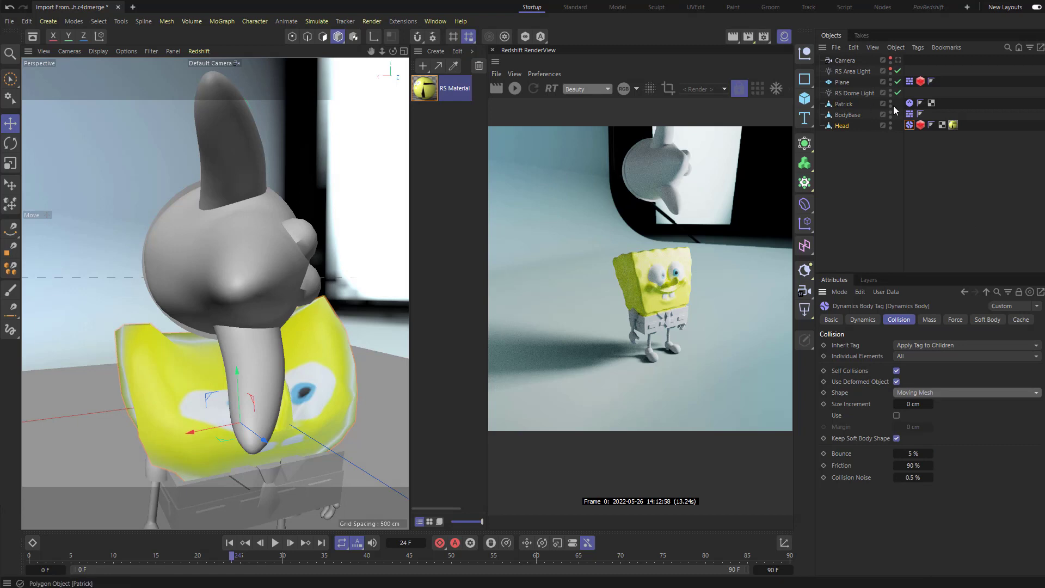
Set the collision shape of Patrick's Dynamics Body tag to Moving Mesh
left_click(909, 103)
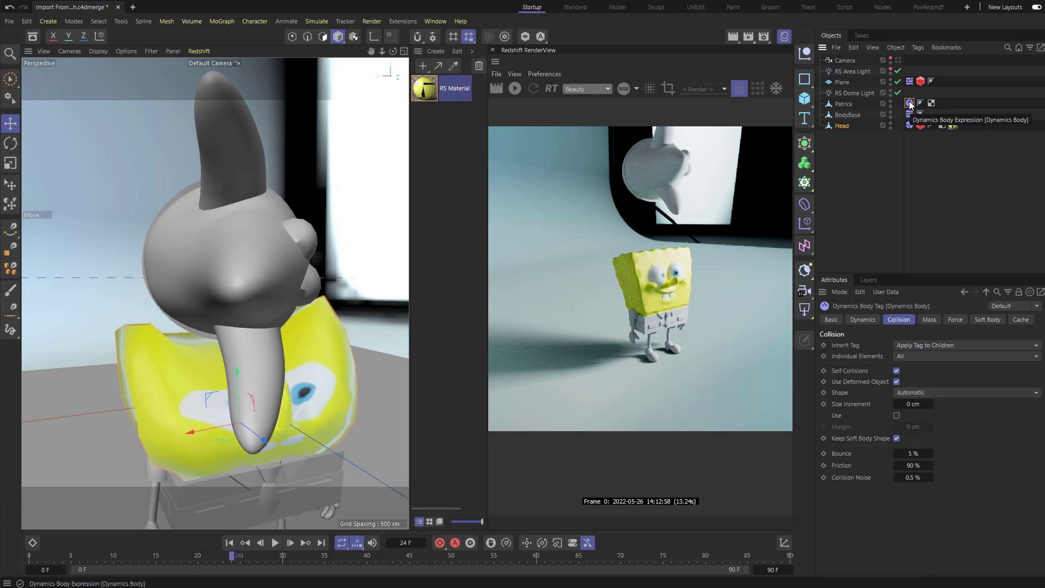
left_click(926, 391)
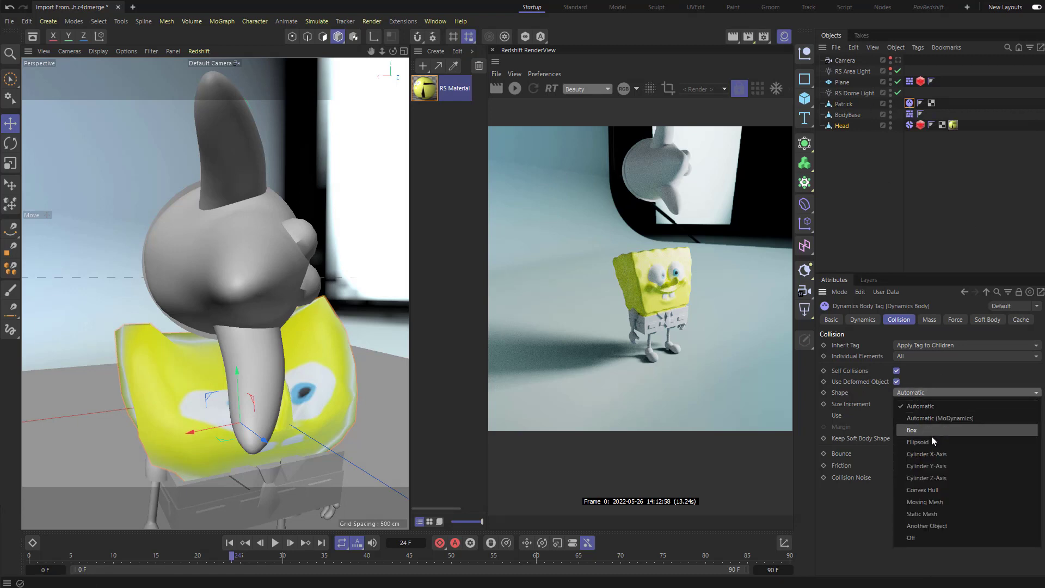
left_click(936, 497)
Replay the simulation from frame 0 and stop it at frame 23
left_click_drag(372, 296, 351, 265, "alt")
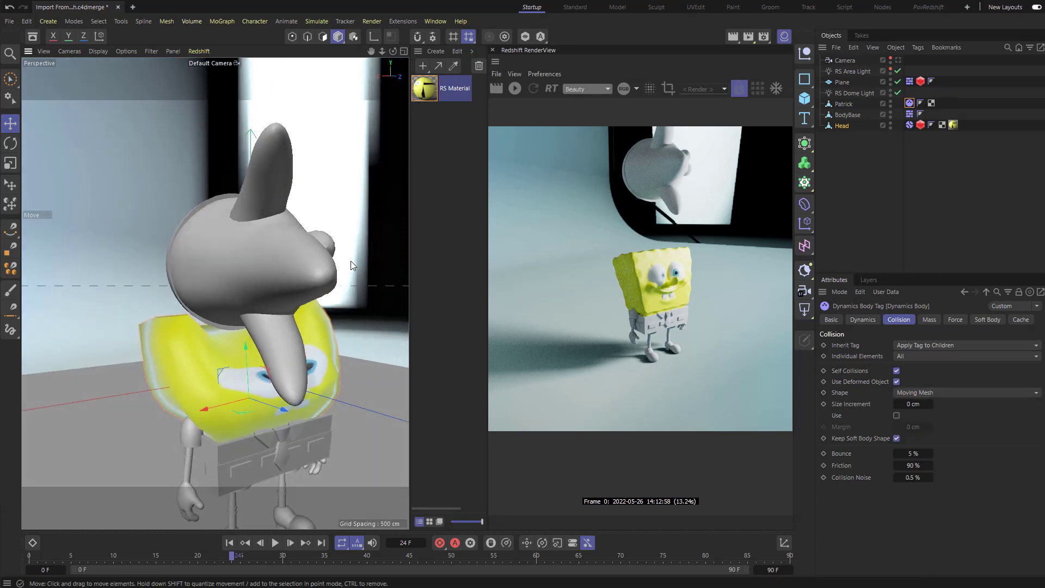
key("shift+f")
left_click(275, 543)
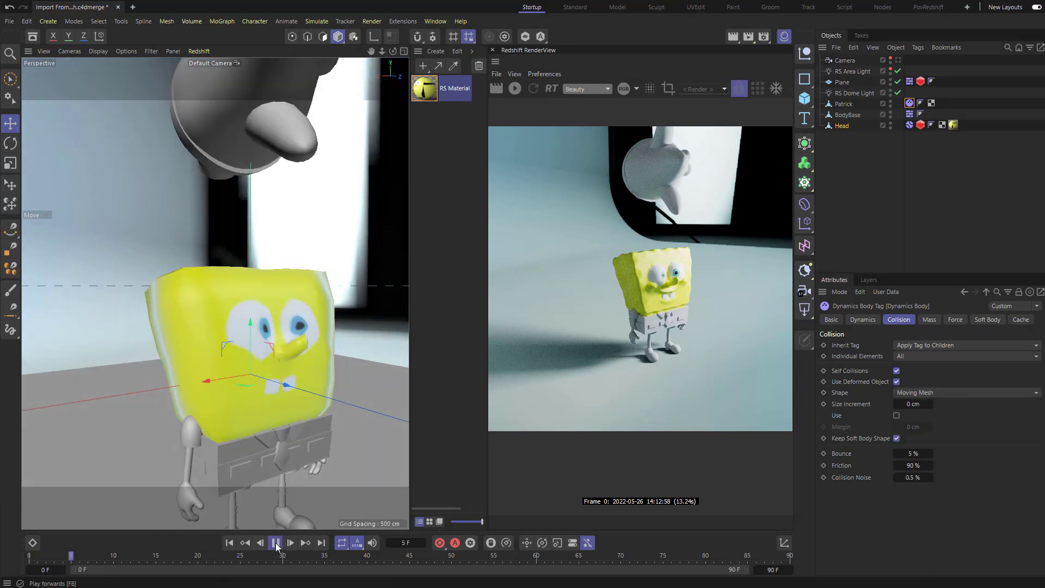
left_click(275, 542)
Examine Patrick's contact with the squashed head from several angles, up close and in the live Redshift render
left_click_drag(228, 354, 330, 208, "alt")
left_click_drag(218, 302, 198, 293, "alt")
scroll(199, 305, "up", 5)
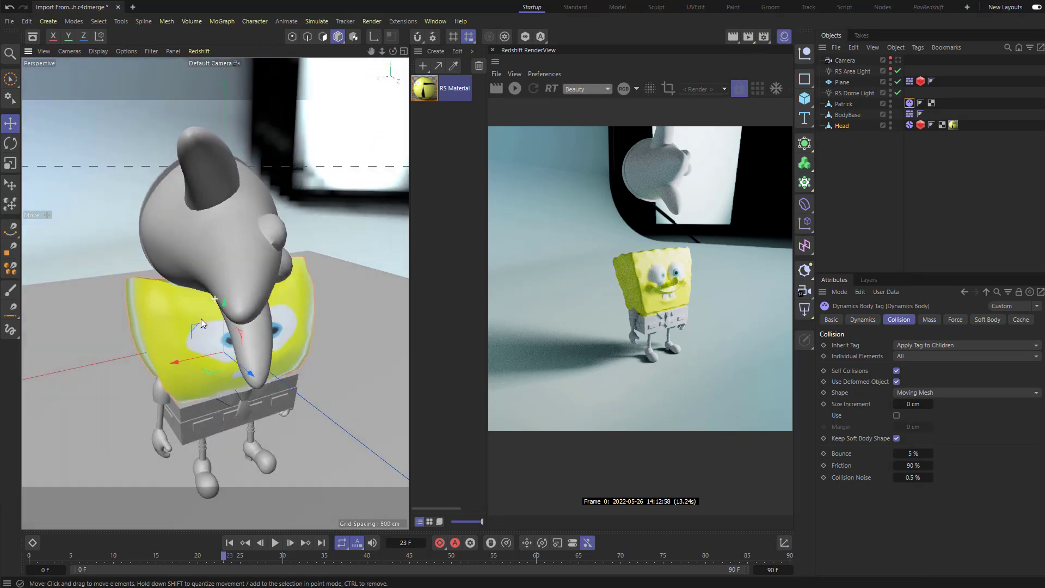
left_click(518, 89)
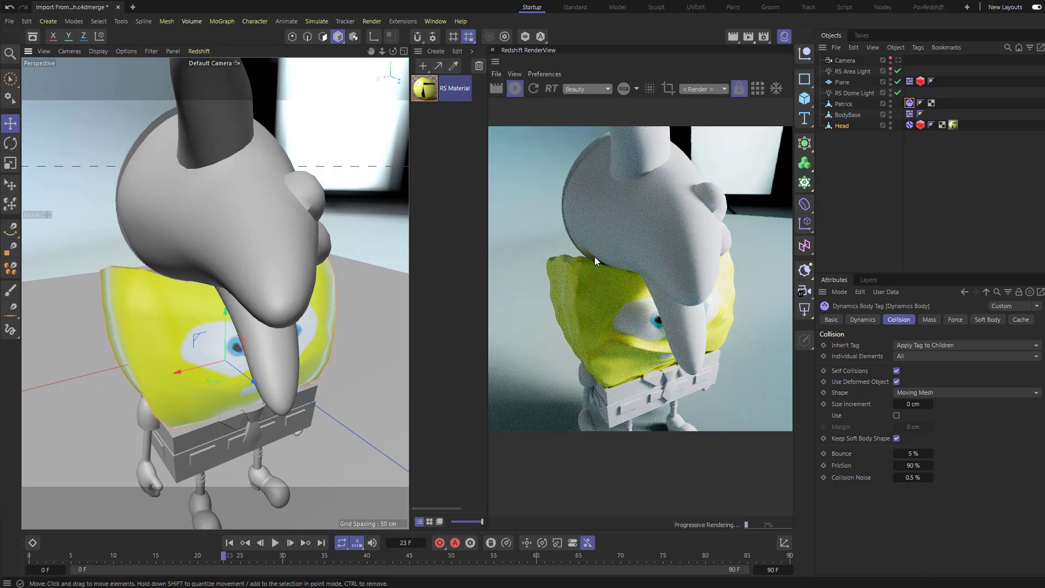
left_click_drag(266, 298, 350, 192, "alt")
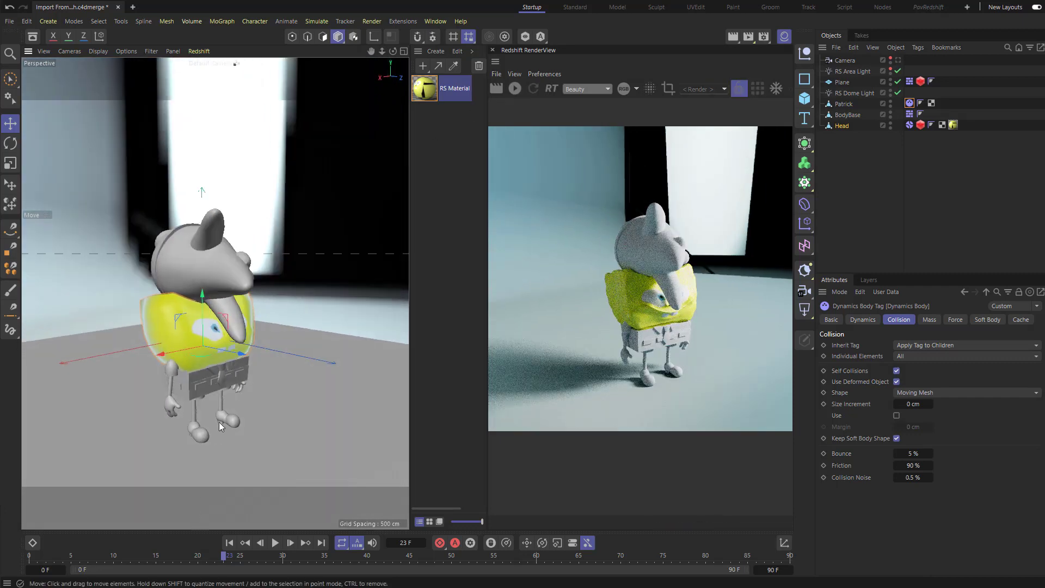
Replay the simulation from the start and extend the animation's end frame to 150
key("shift+f")
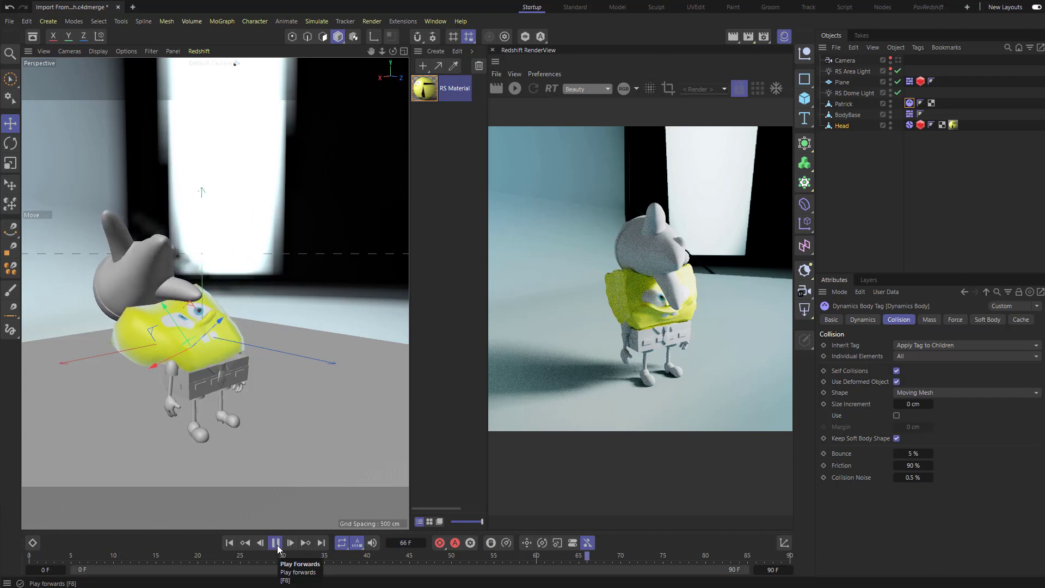
left_click(276, 544)
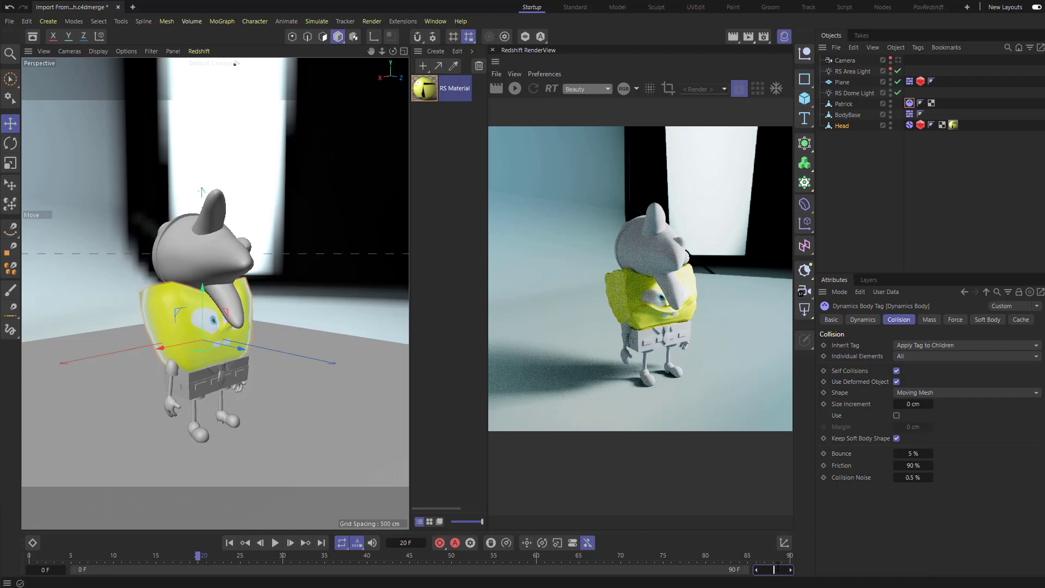
type("150")
key("Return")
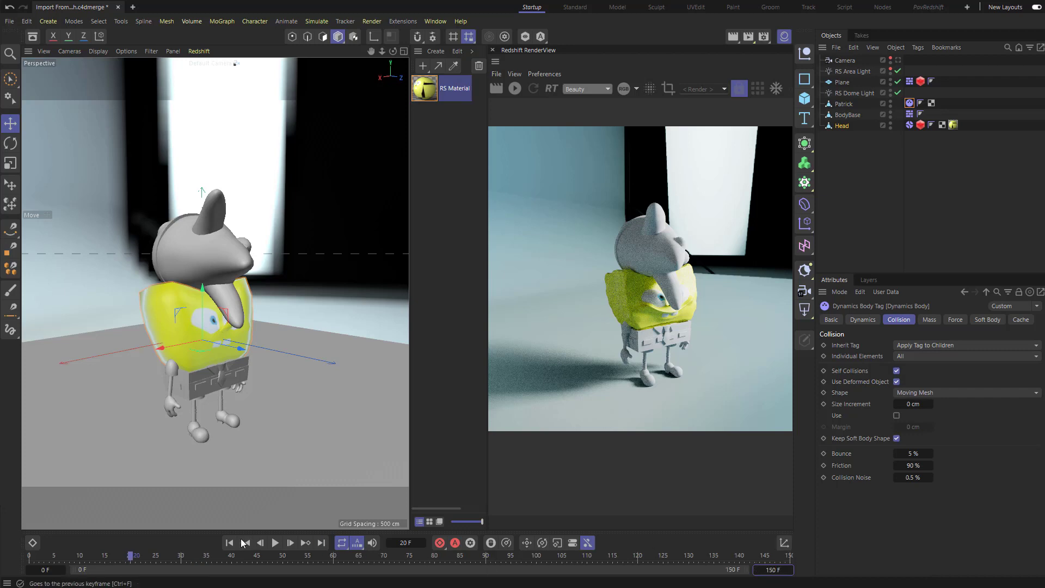
Play the extended simulation from the start, then replay it, stop at frame 33 and restart the live Redshift render
left_click(276, 543)
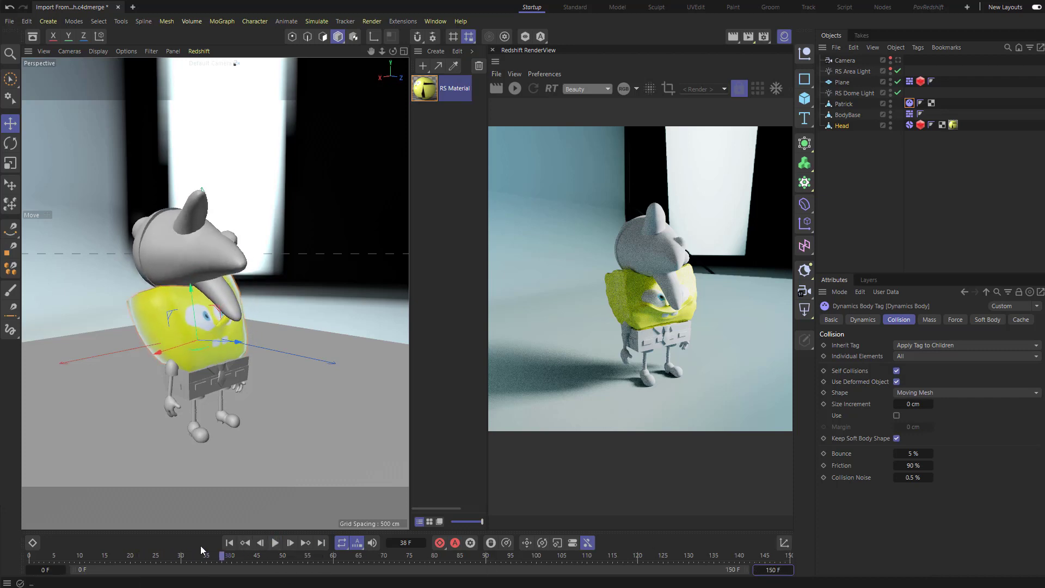
key("shift+f")
left_click(274, 542)
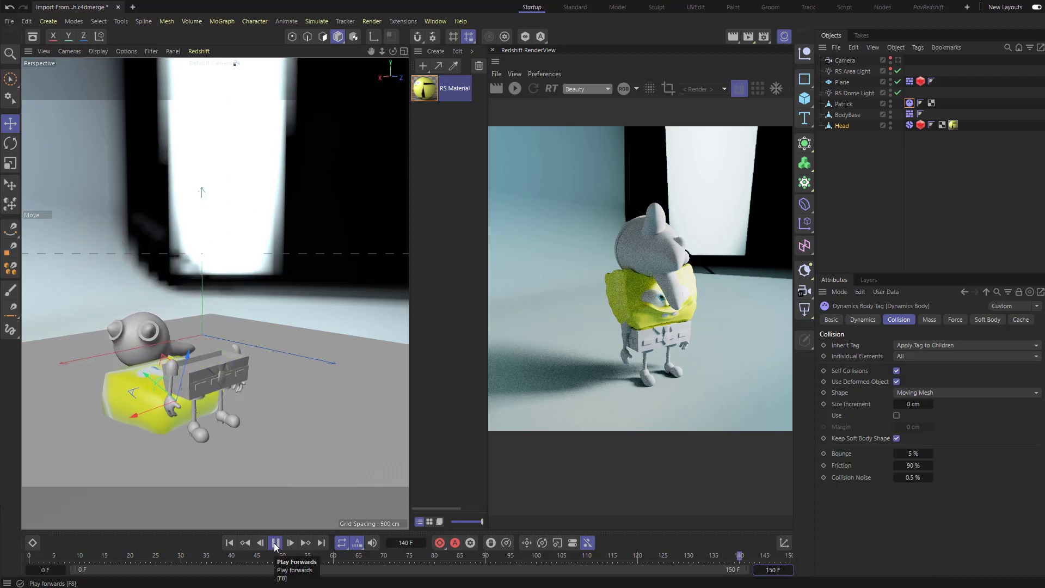
left_click(275, 543)
left_click(274, 542)
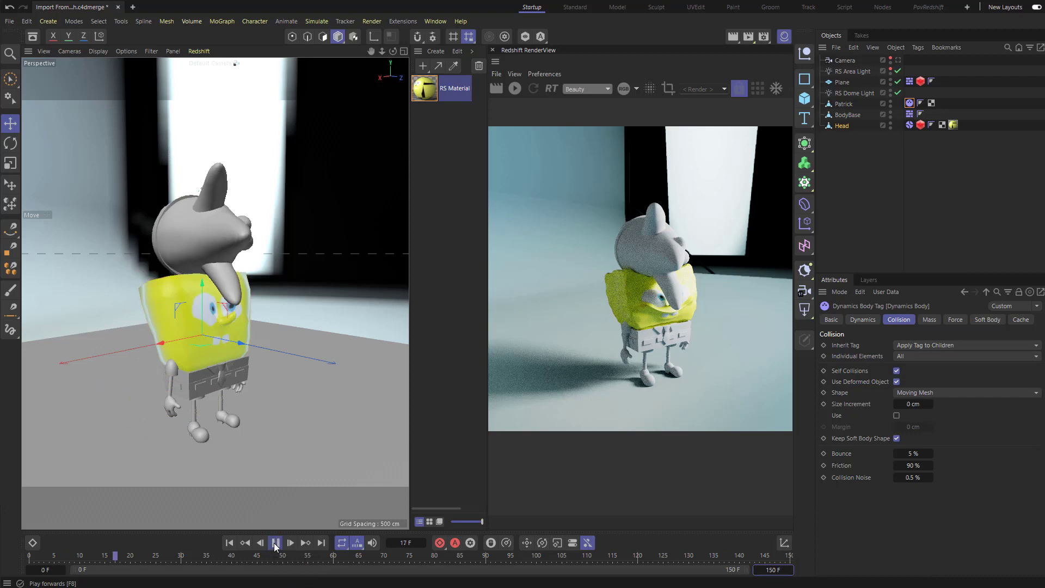
left_click(275, 543)
left_click(515, 88)
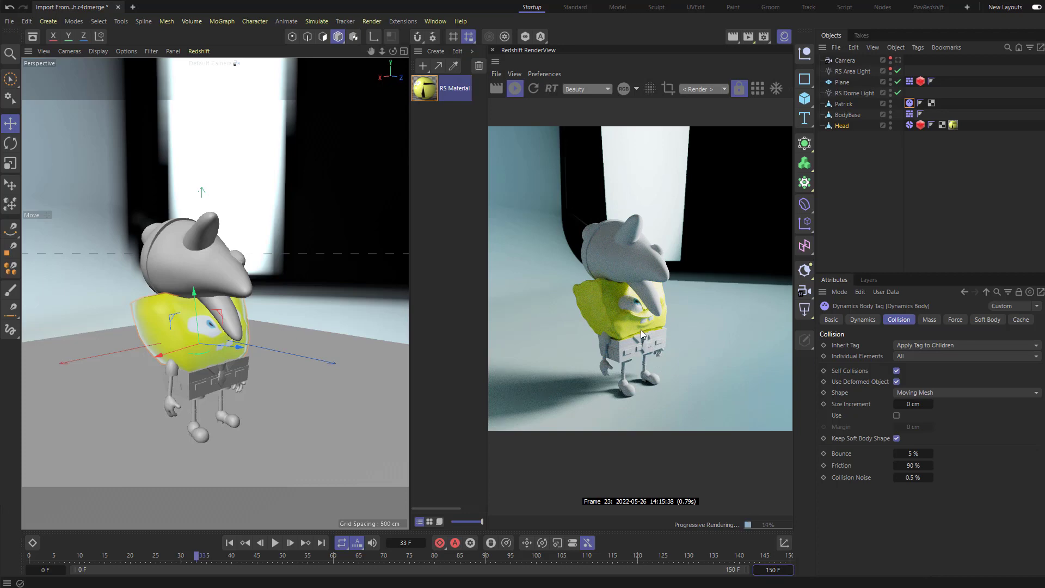
Switch to the browser with the ArtStation page and review the Spongey Bob animation as a reference
left_click_drag(1044, 16, 488, 12)
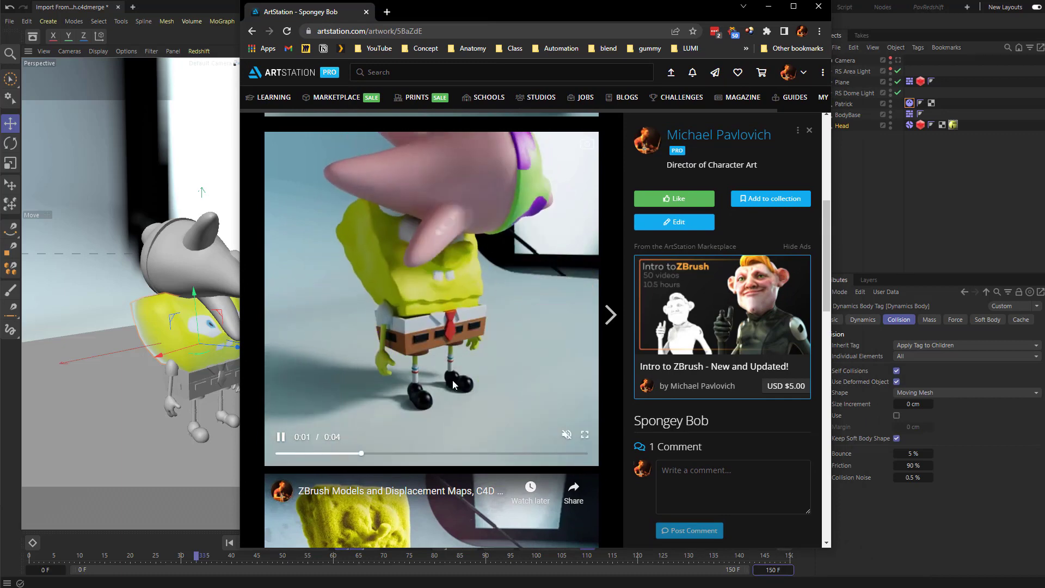
left_click(279, 437)
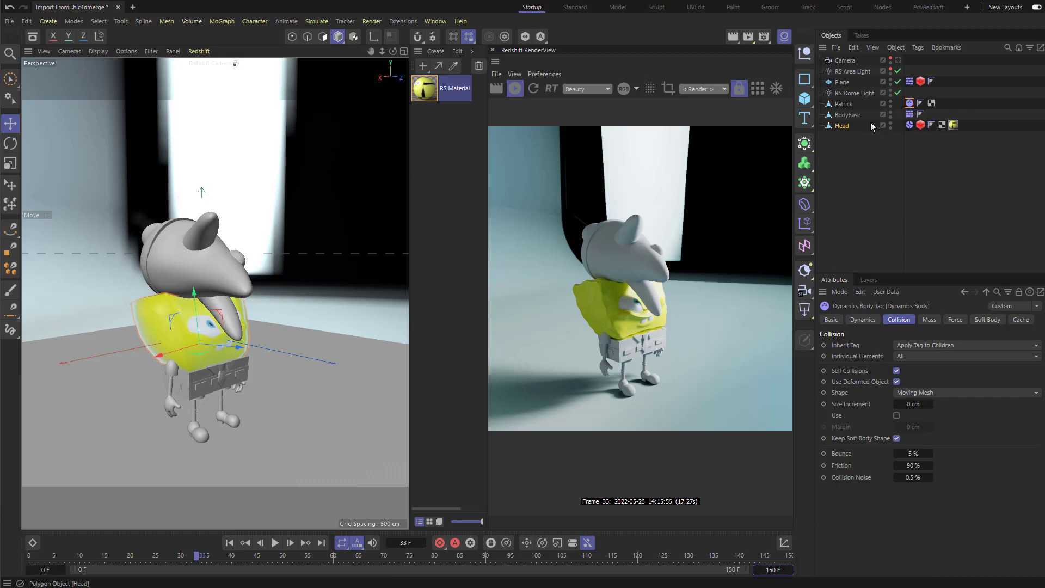
Return to Cinema 4D and review the springs, shape conservation and pressure settings of the Head's soft body
left_click(909, 125)
left_click(987, 320)
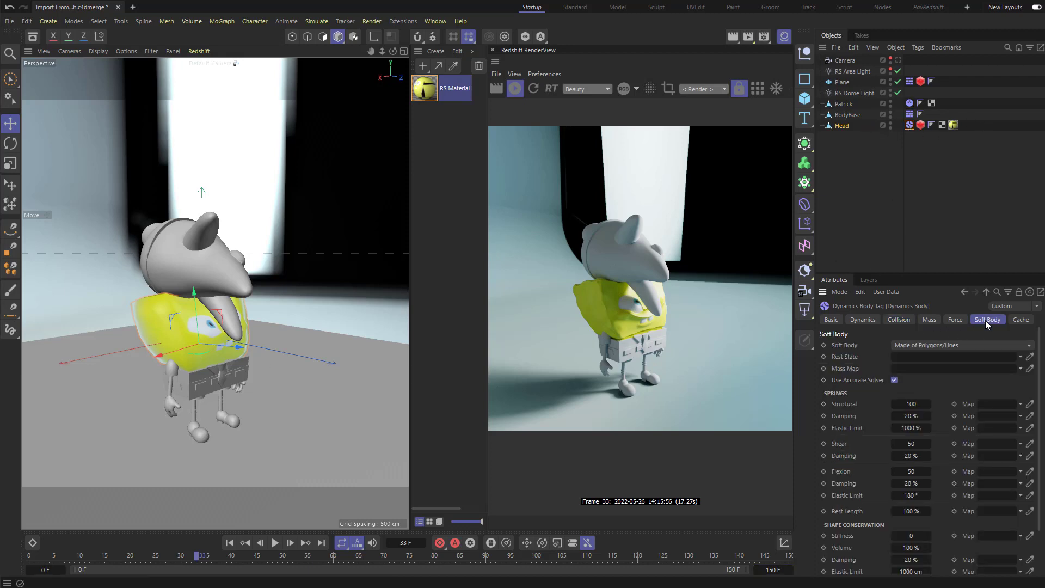
scroll(898, 429, "down", 3)
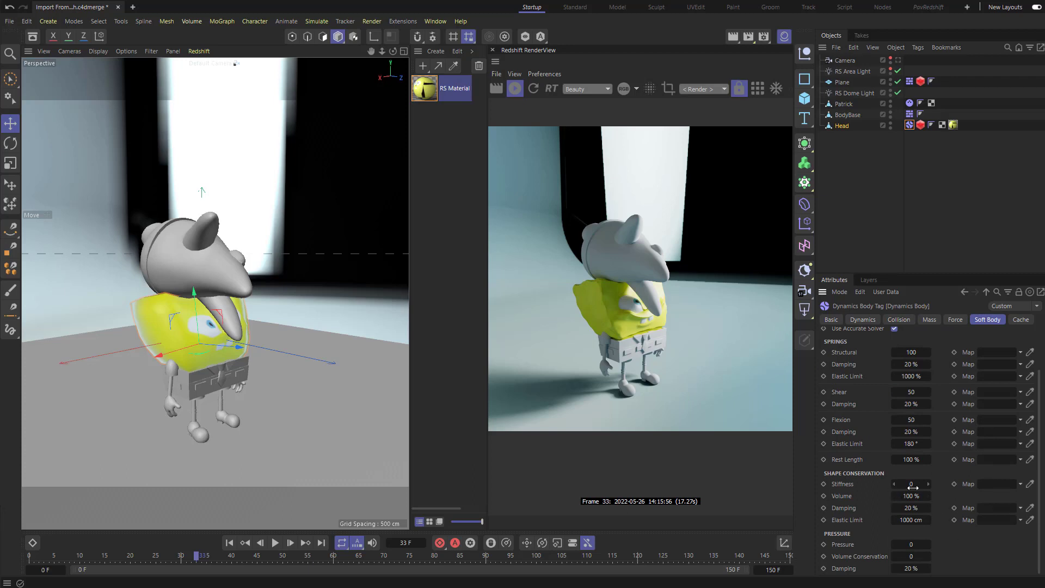
scroll(913, 484, "up", 3)
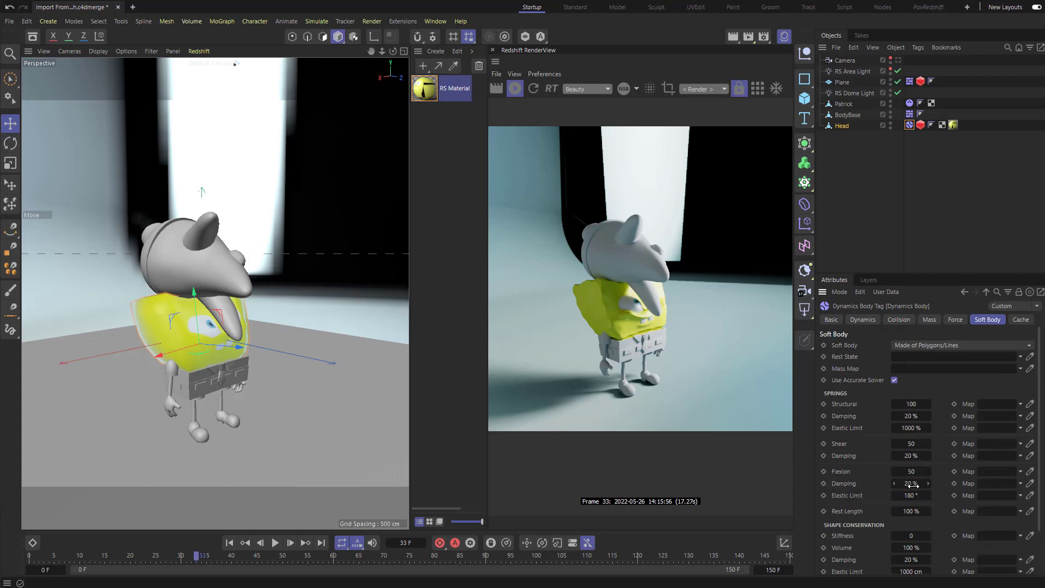
scroll(913, 484, "down", 3)
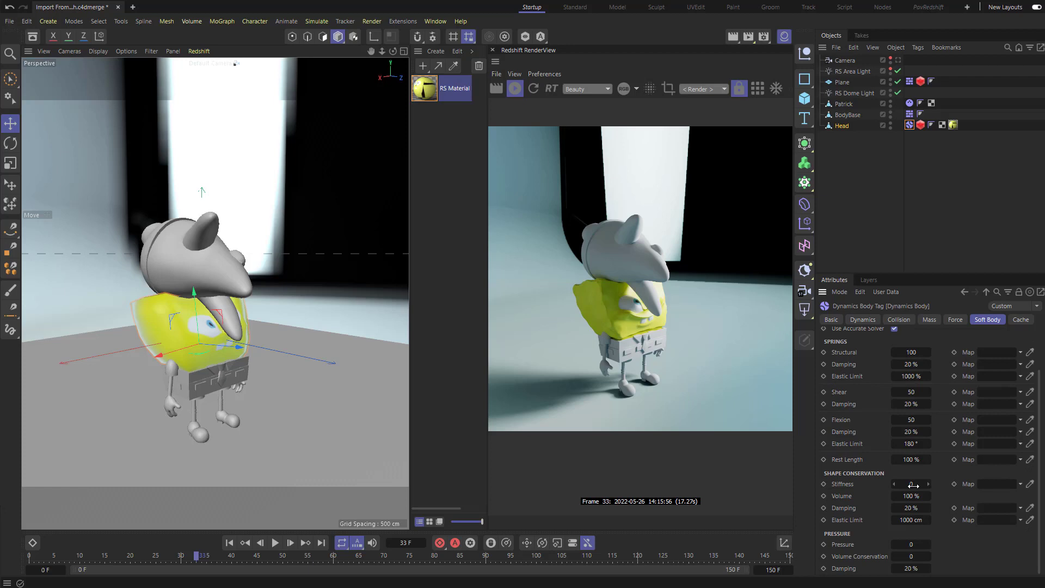
scroll(920, 480, "up", 3)
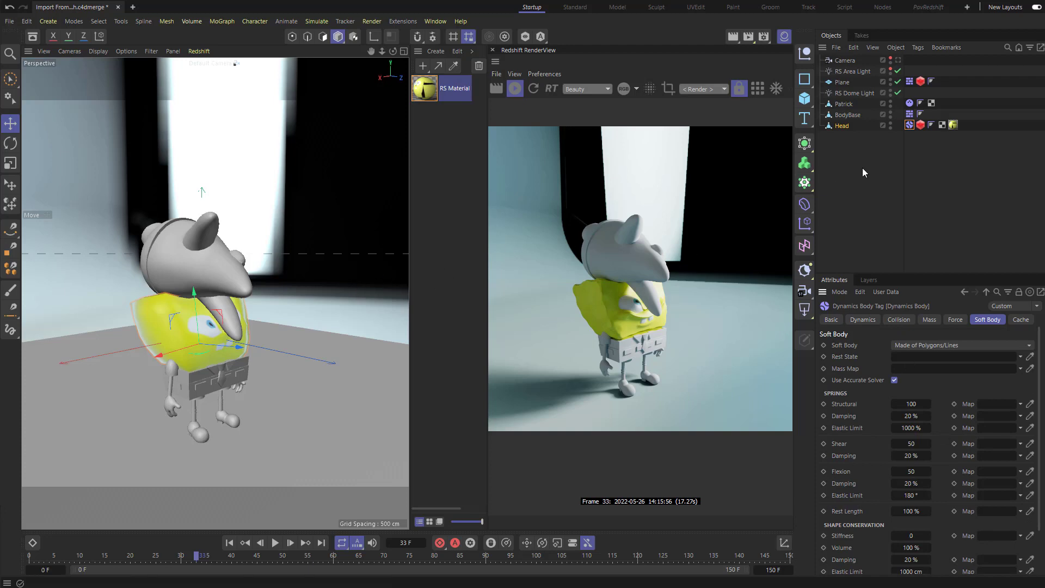
Set the mass of Patrick's Dynamics Body tag to Custom Density with a density of 5
left_click(909, 103)
left_click(930, 320)
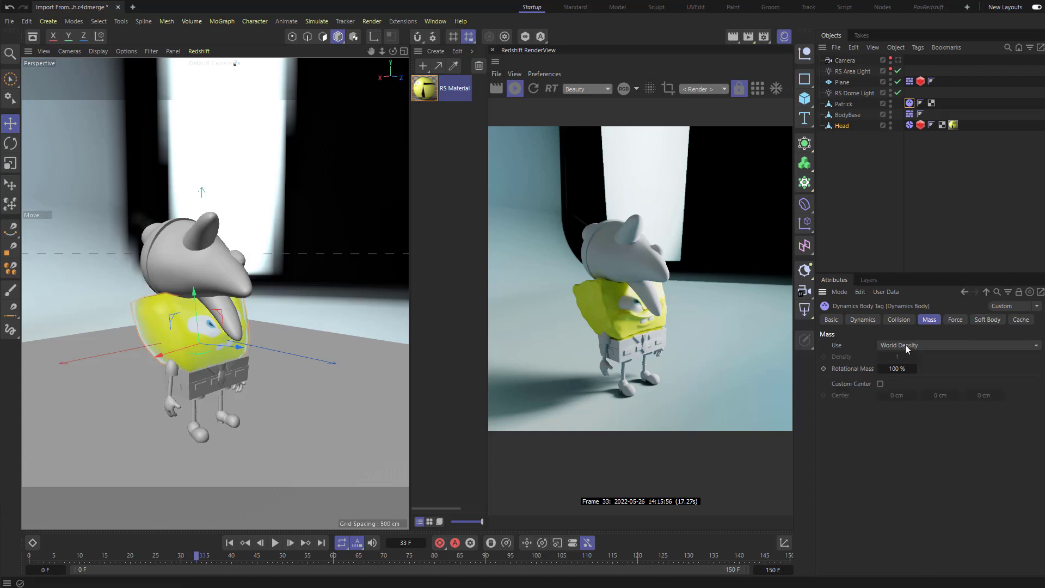
left_click(907, 346)
left_click(902, 368)
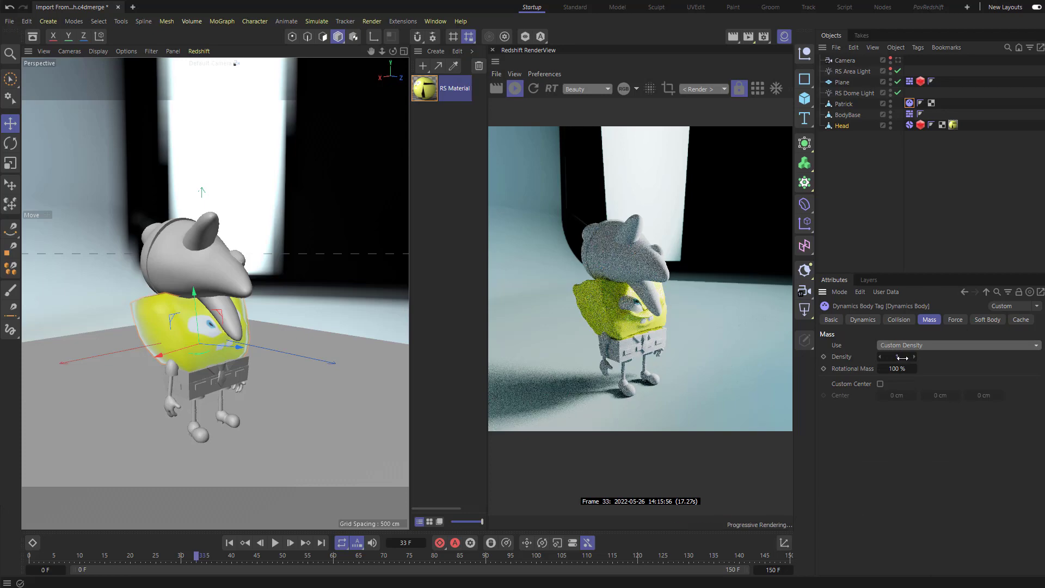
left_click(902, 357)
type("5")
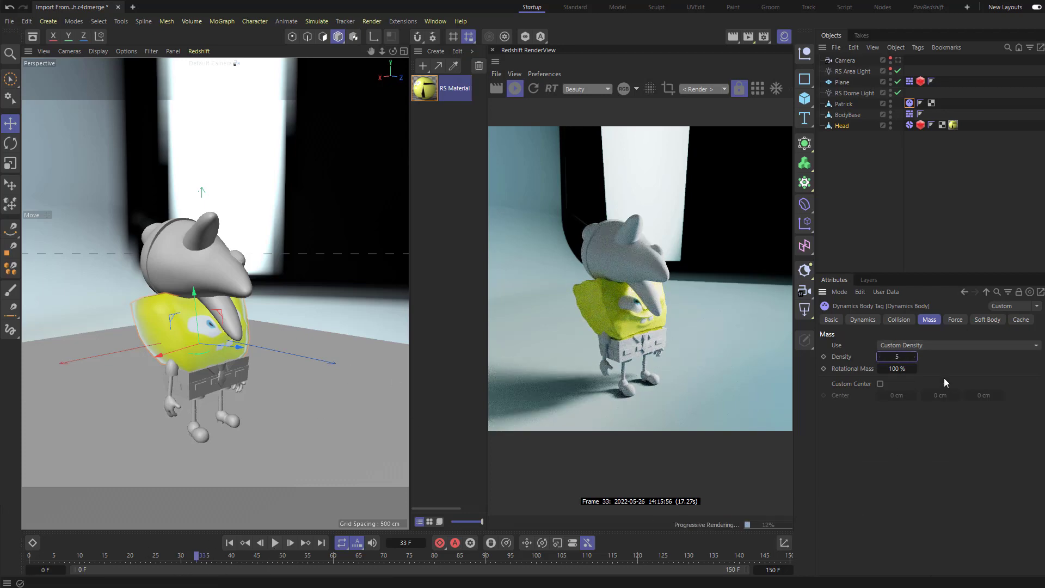
Stop the live render, replay the simulation from frame 0 to frame 96 and view the fallen Patrick and head
left_click_drag(57, 560, 2, 559)
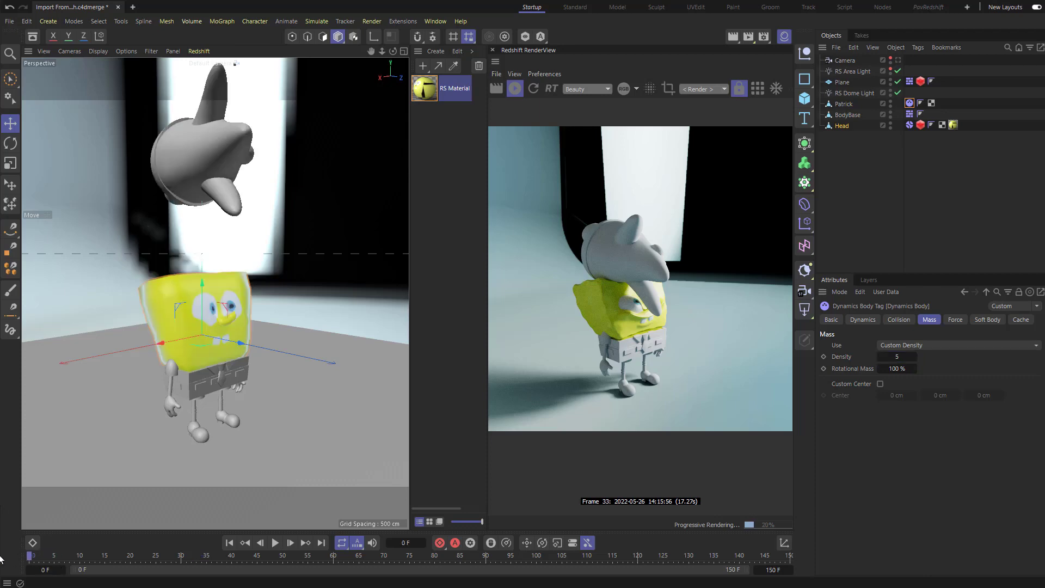
left_click(273, 543)
left_click(275, 543)
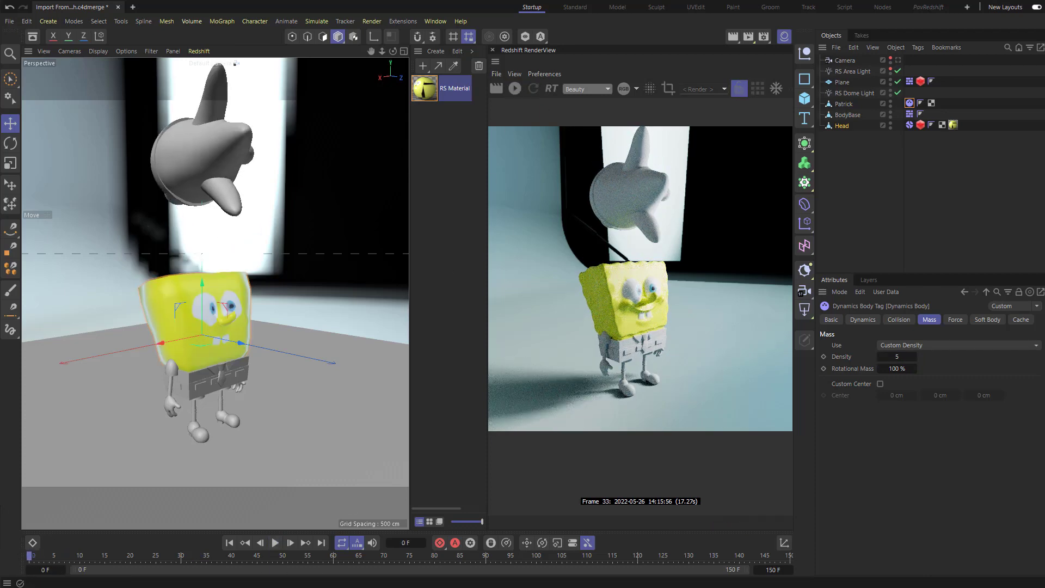
left_click(275, 543)
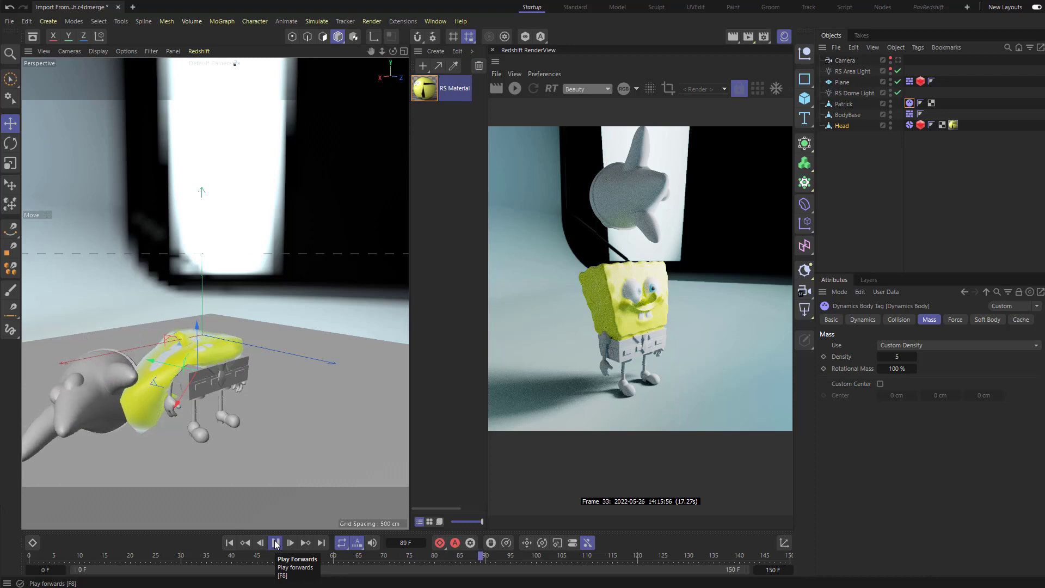
left_click(275, 542)
left_click_drag(272, 359, 327, 348, "alt")
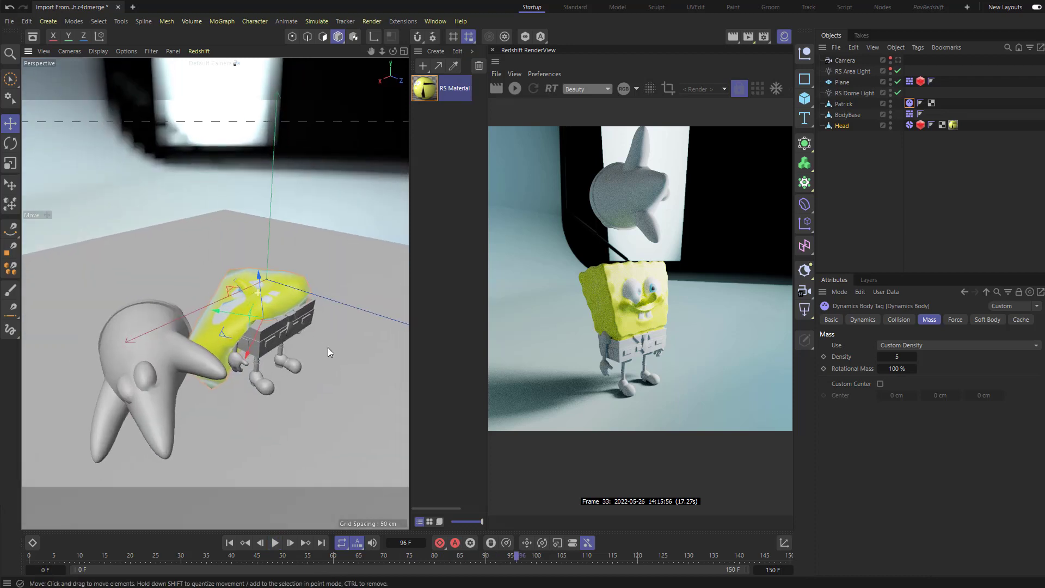
Frame the fallen Patrick and squashed head from close above and start the live Redshift render to examine the deformation
scroll(328, 347, "up", 3)
left_click_drag(162, 220, 201, 261, "alt")
middle_click_drag(201, 260, 213, 190, "alt")
left_click_drag(214, 192, 431, 135, "alt")
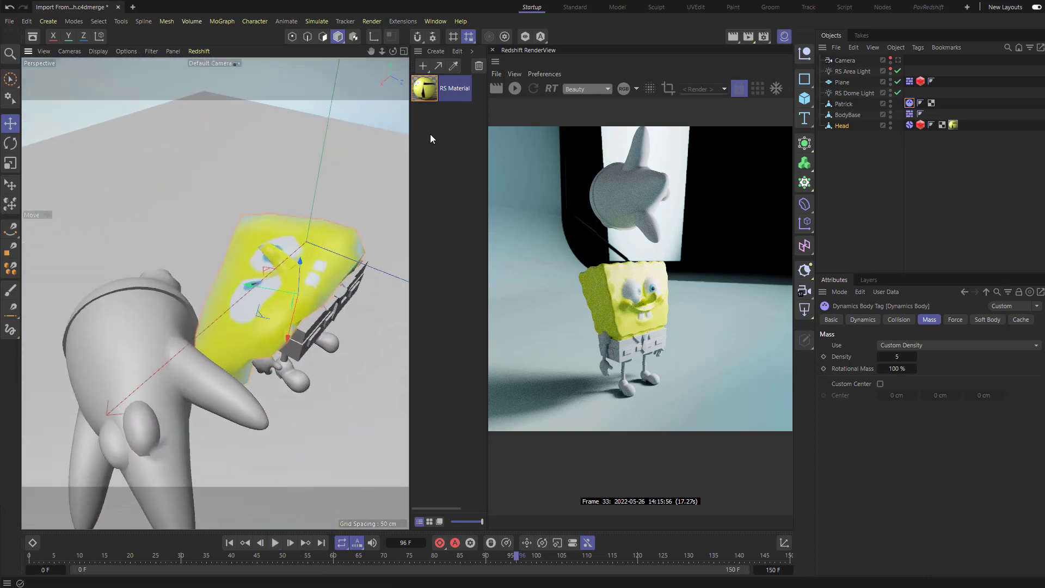
left_click(512, 89)
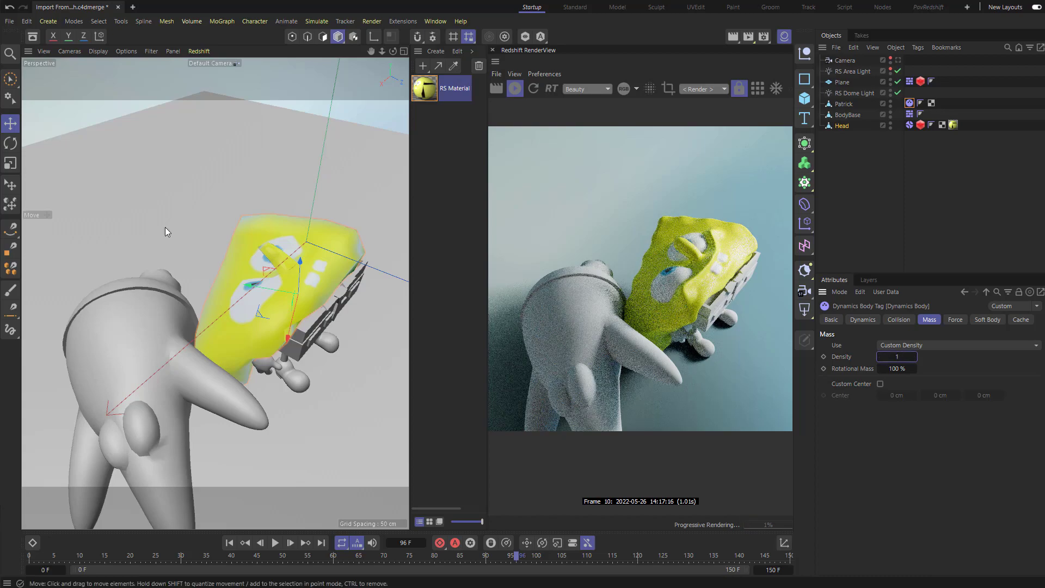
Set the custom density of Patrick's Dynamics Body tag to 1, rewind to frame 0 and stop the live render
left_click_drag(164, 227, 237, 242, "alt")
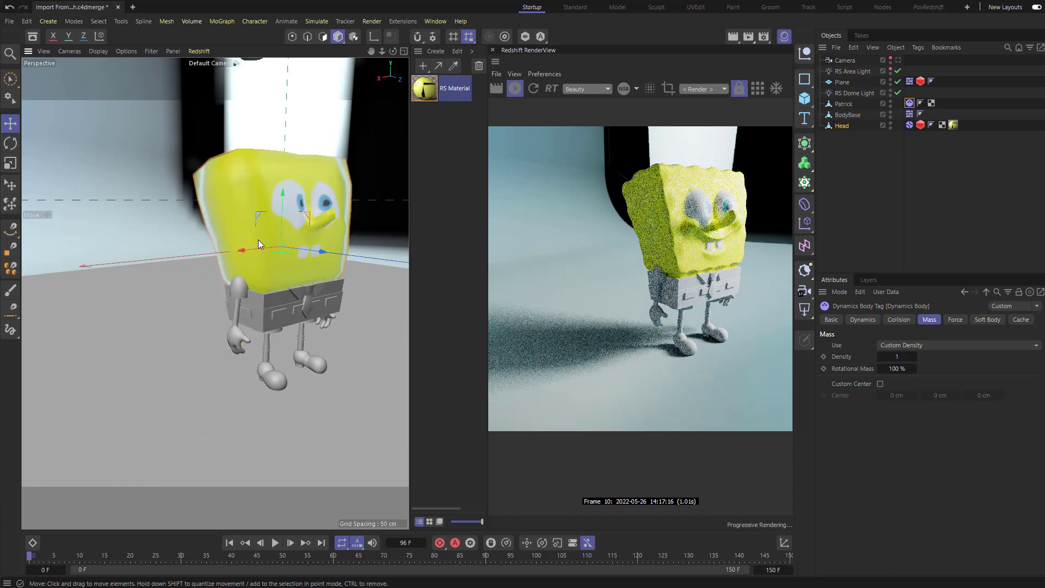
left_click_drag(258, 240, 296, 276, "alt")
scroll(258, 267, "up", 3)
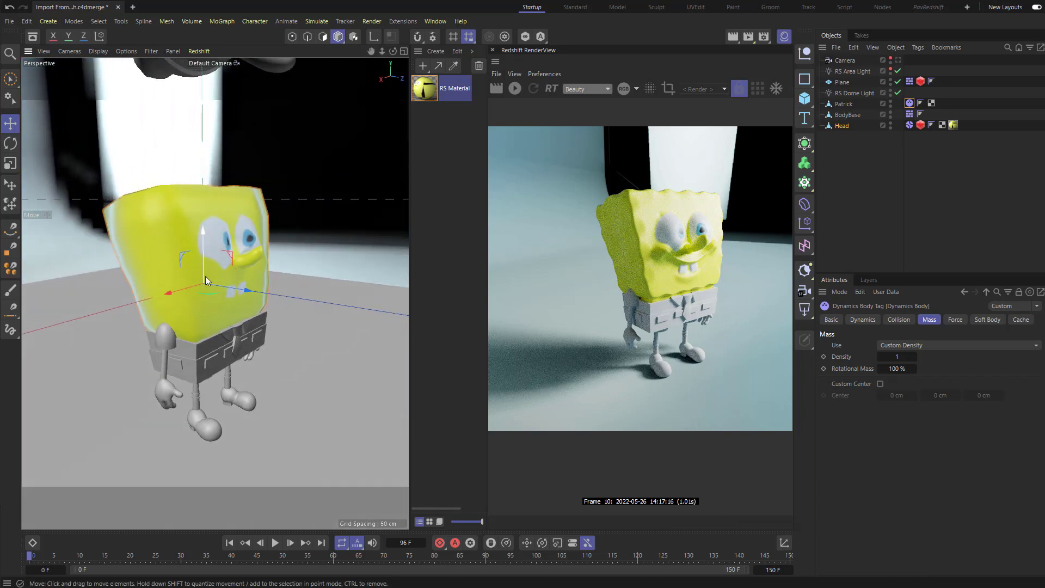
left_click_drag(235, 331, 186, 332, "alt")
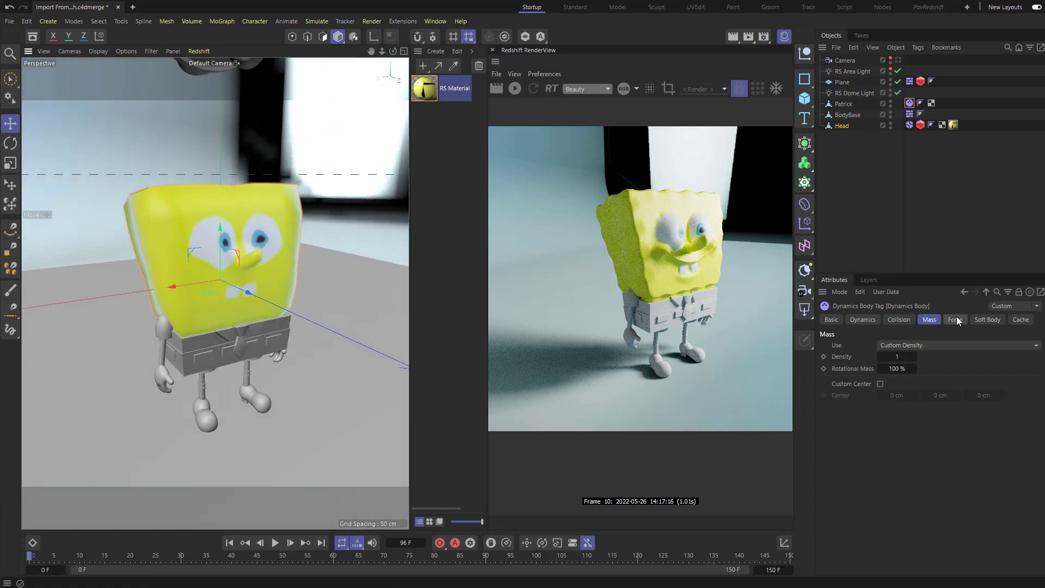
Review the springs, shape conservation and pressure values in the Soft Body settings of the Head's Dynamics Body tag
left_click(909, 125)
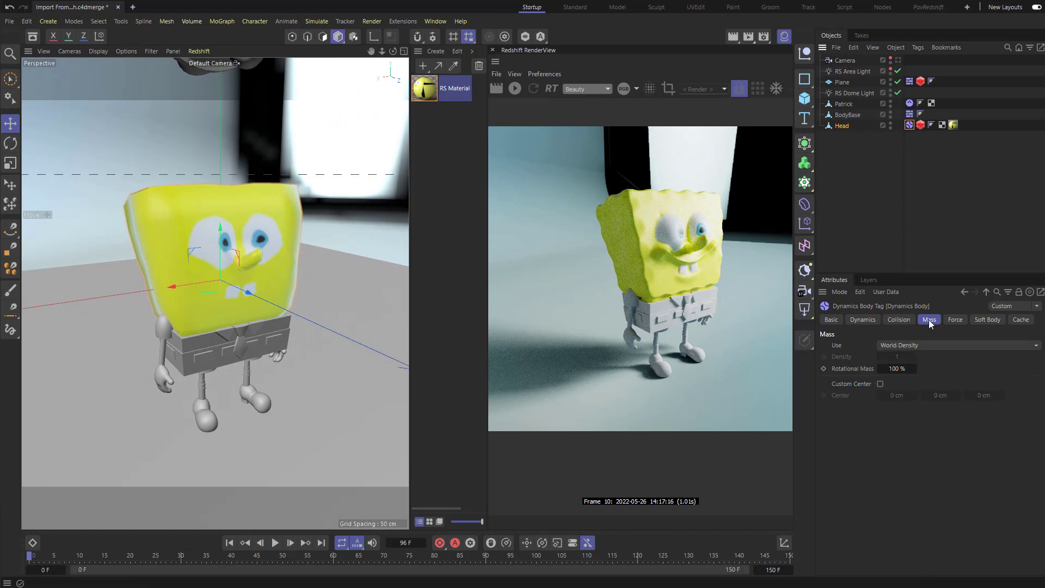
left_click(983, 322)
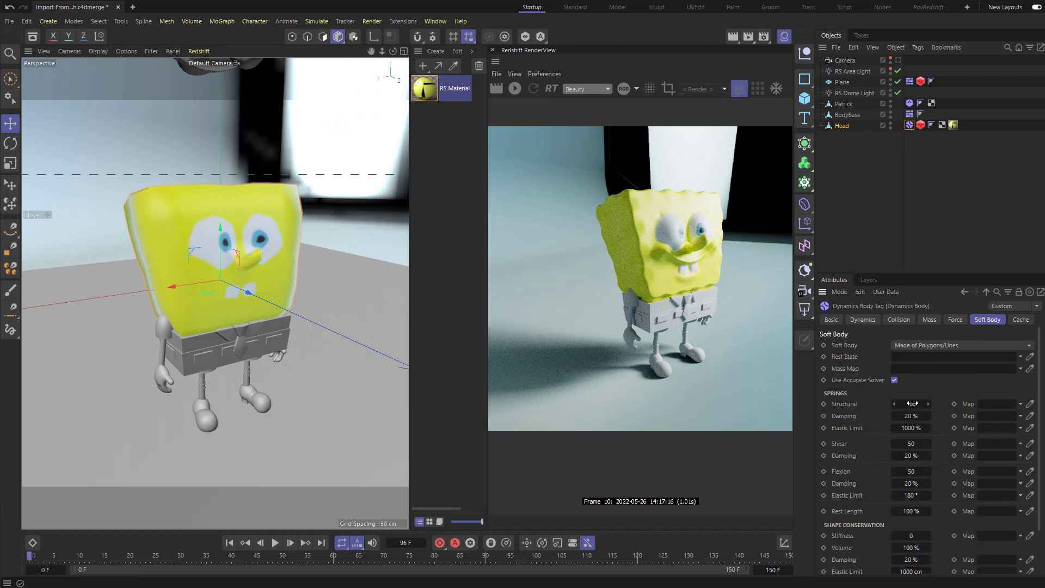
scroll(913, 403, "down", 3)
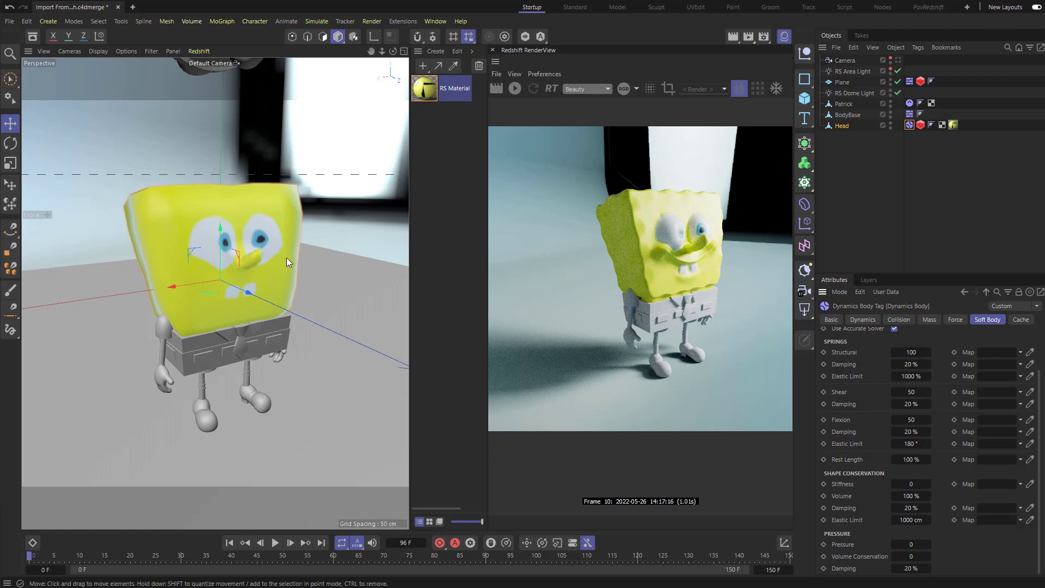
Frame both characters, play the simulation up to frame 100 and rewind it to frame 0
mouse_move(286, 257)
left_mouse_down("alt")
mouse_move(260, 237)
mouse_move(276, 253)
left_mouse_up("alt")
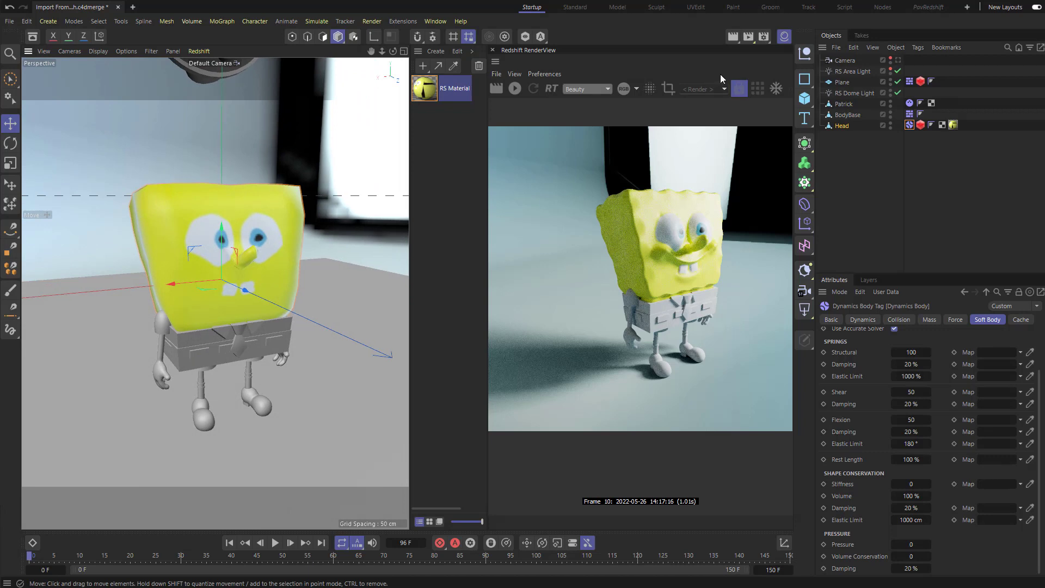
left_click_drag(227, 279, 237, 275, "alt")
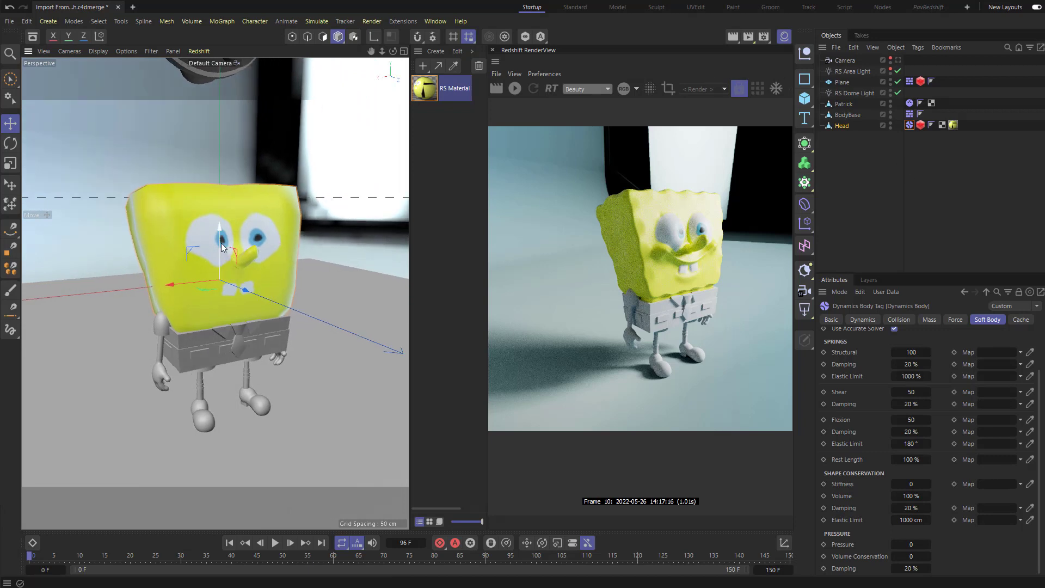
left_click_drag(219, 237, 173, 281, "alt")
key("t")
left_click_drag(179, 321, 287, 262, "alt")
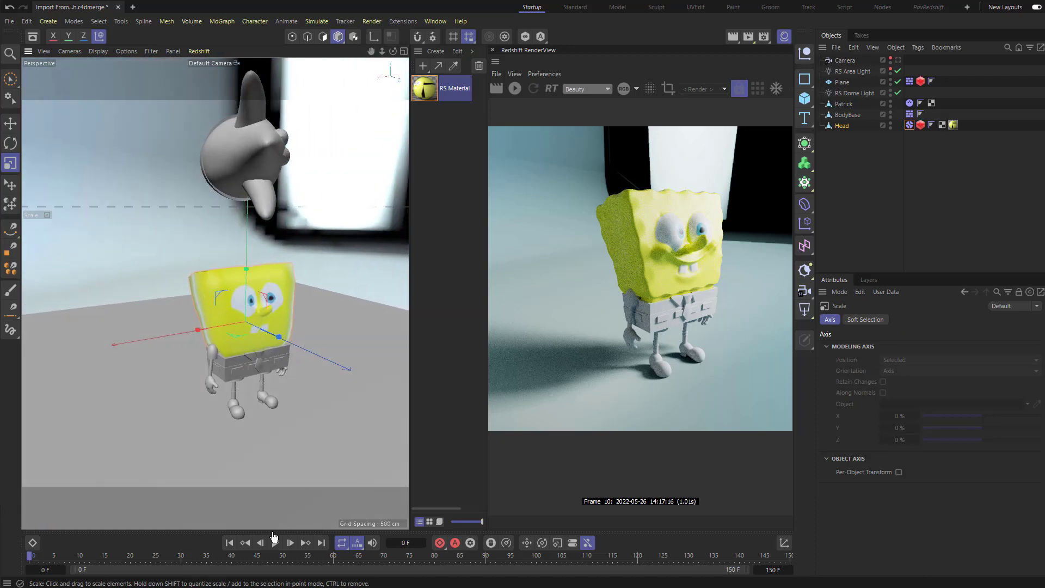
left_click(275, 542)
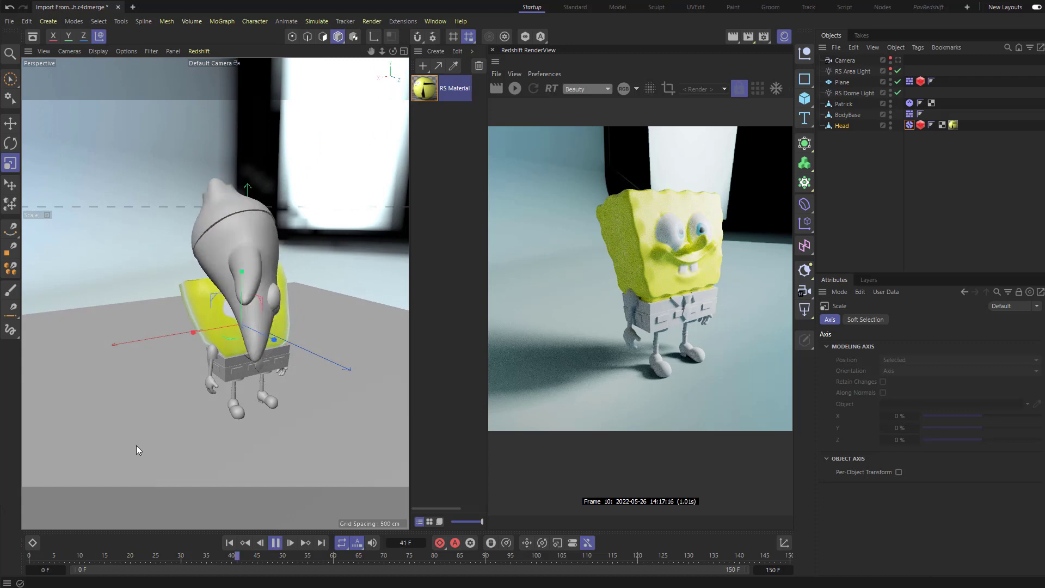
left_click(146, 430)
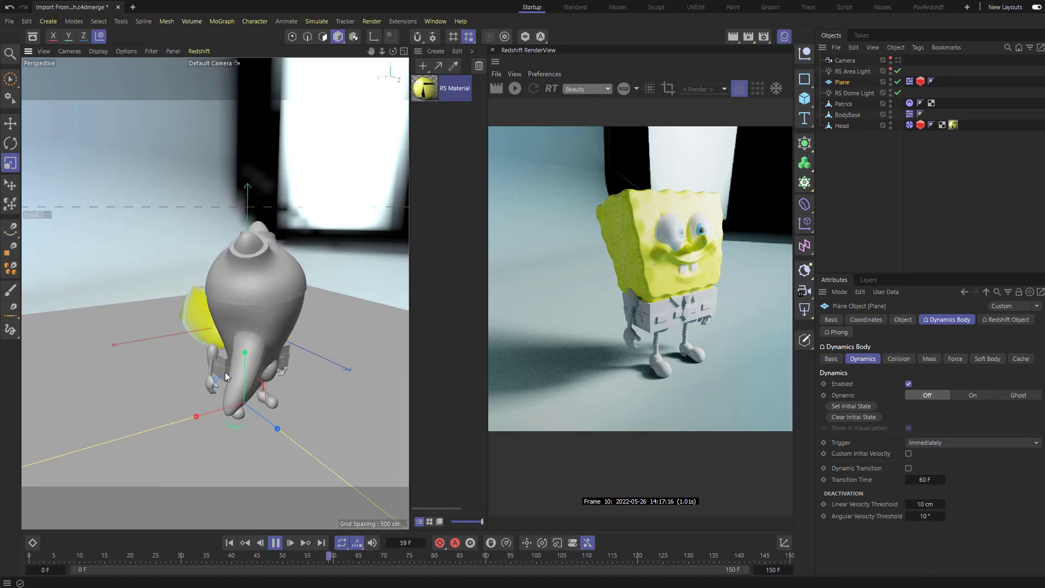
left_click(275, 543)
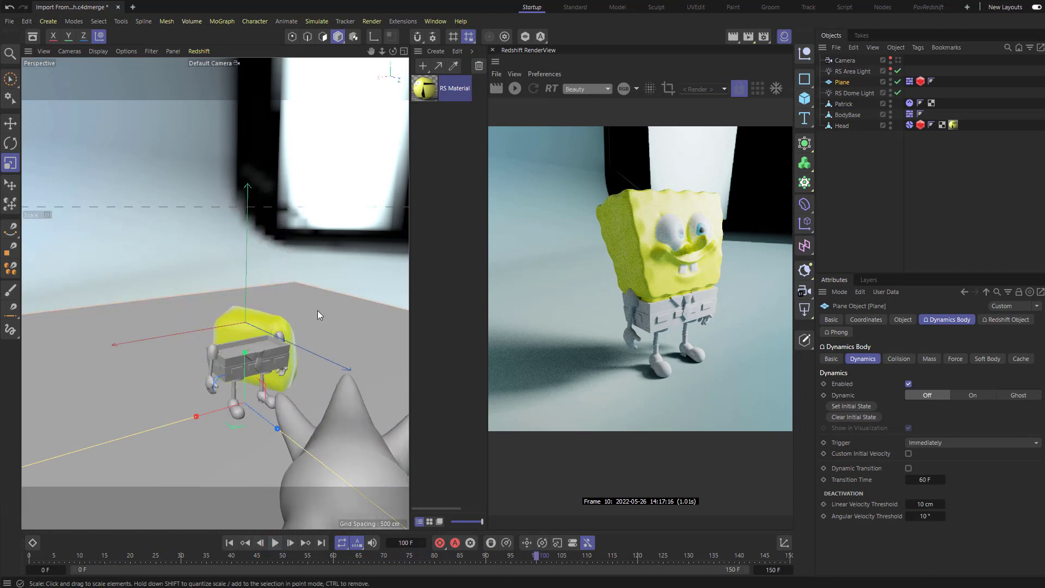
key("shift+f")
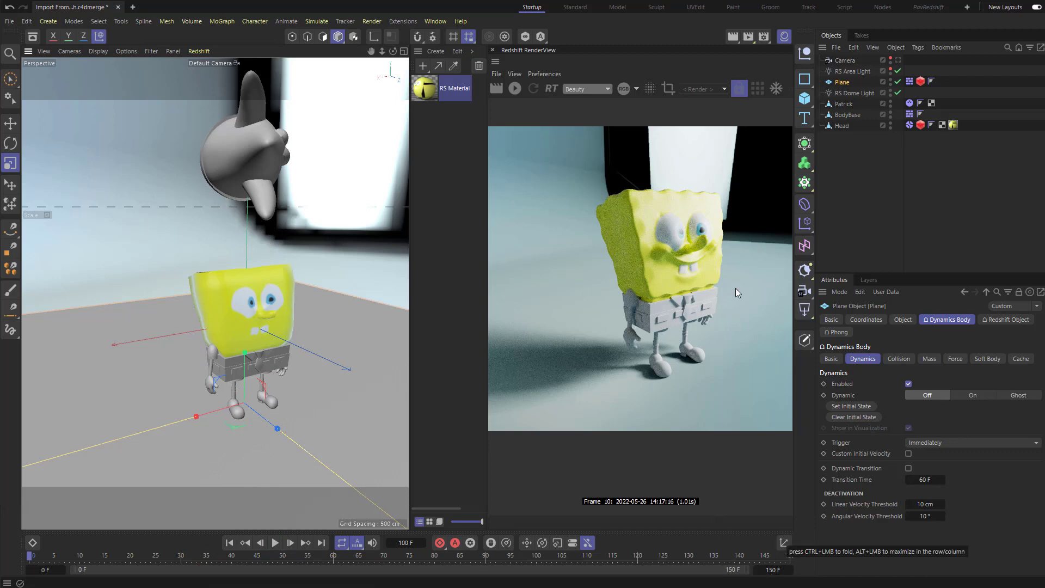
Set the frame range in the render output settings to All Frames and close the render settings
left_click(764, 42)
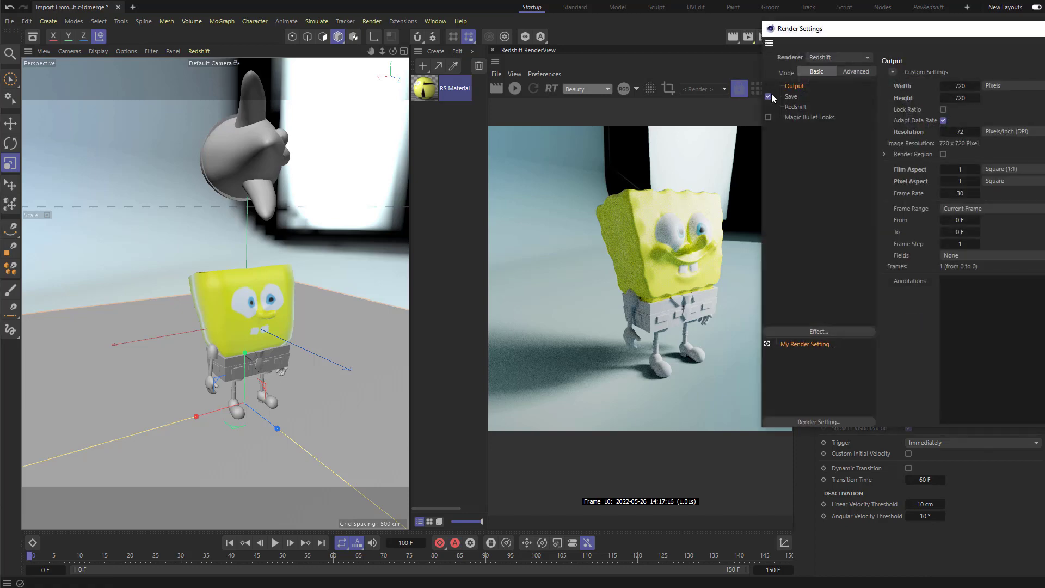
left_click(584, 129)
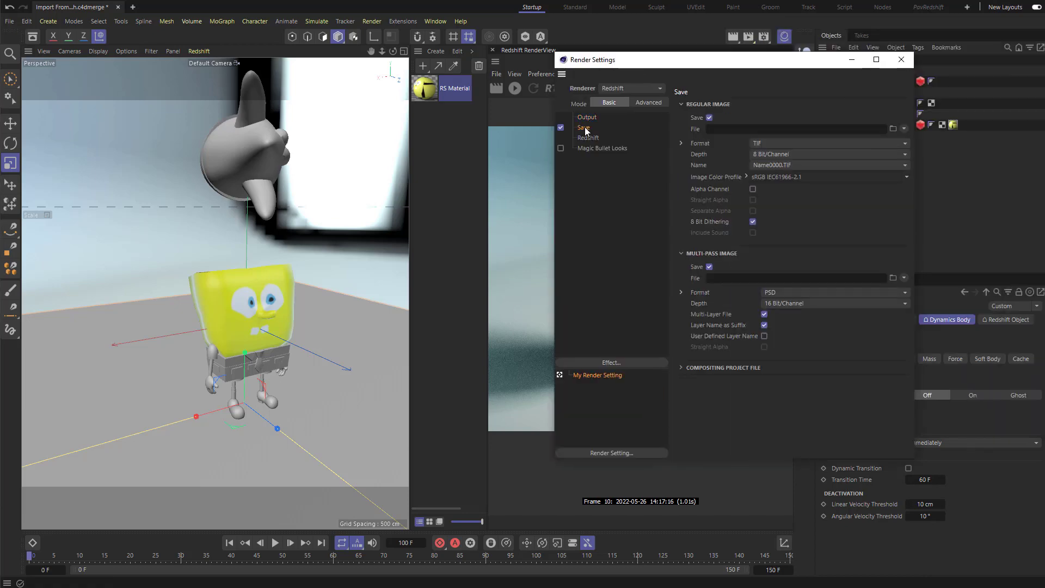
left_click(584, 136)
left_click(587, 117)
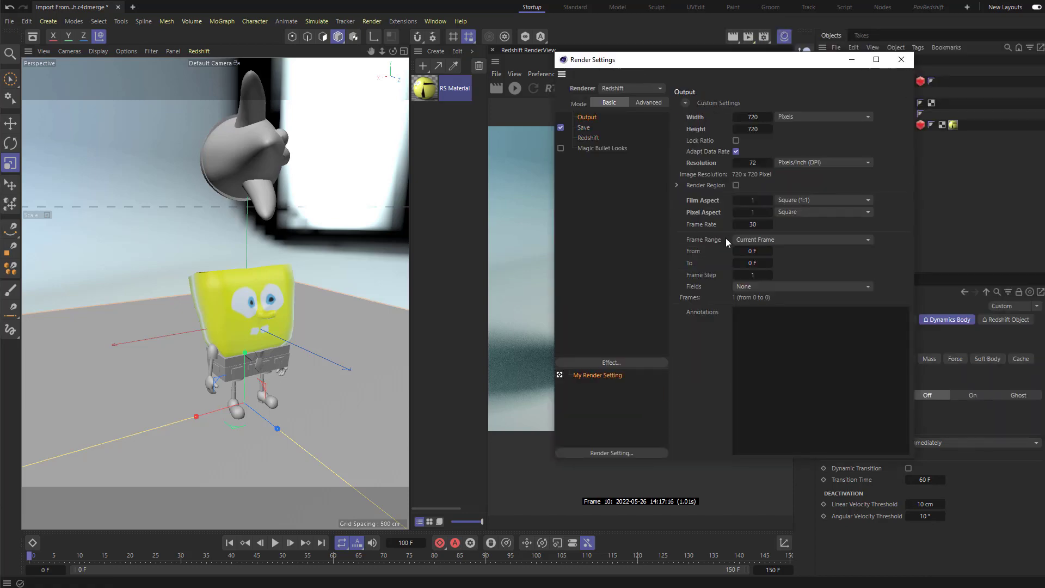
left_click(743, 240)
left_click(758, 279)
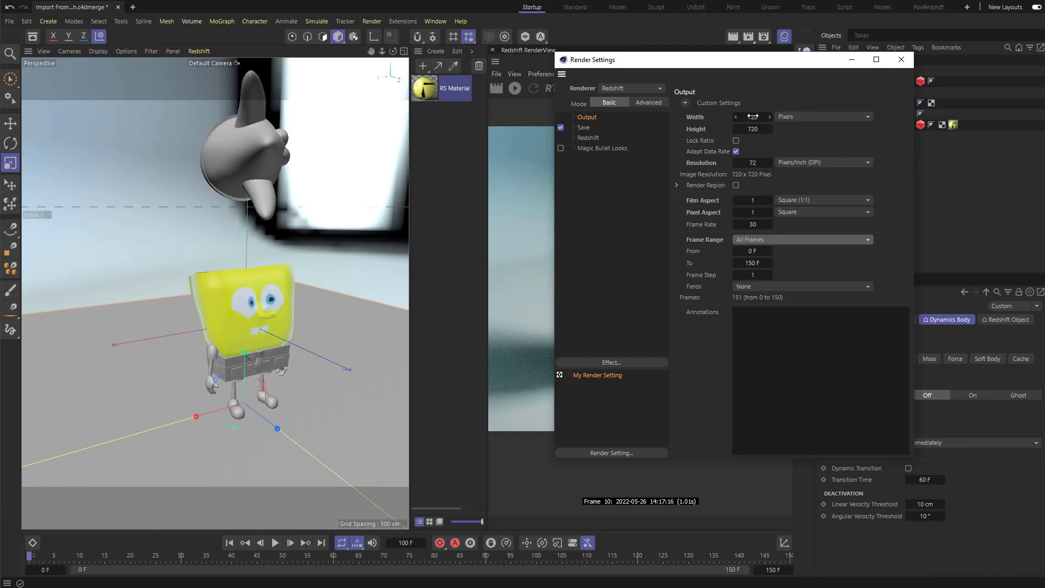
left_click(902, 60)
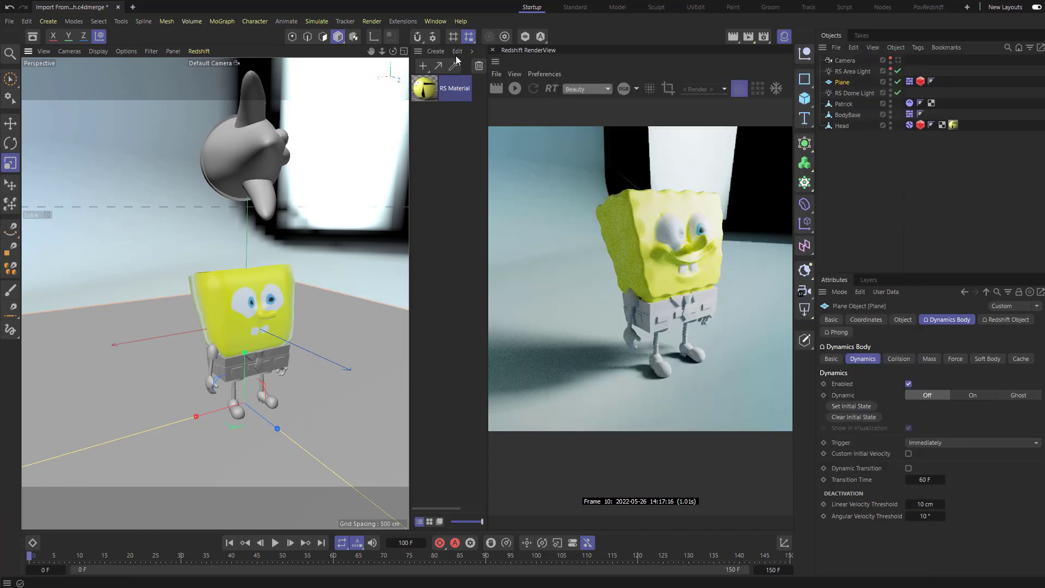
Add the project to the render queue, saving it on the Desktop as RubberHeadDemo
left_click(372, 21)
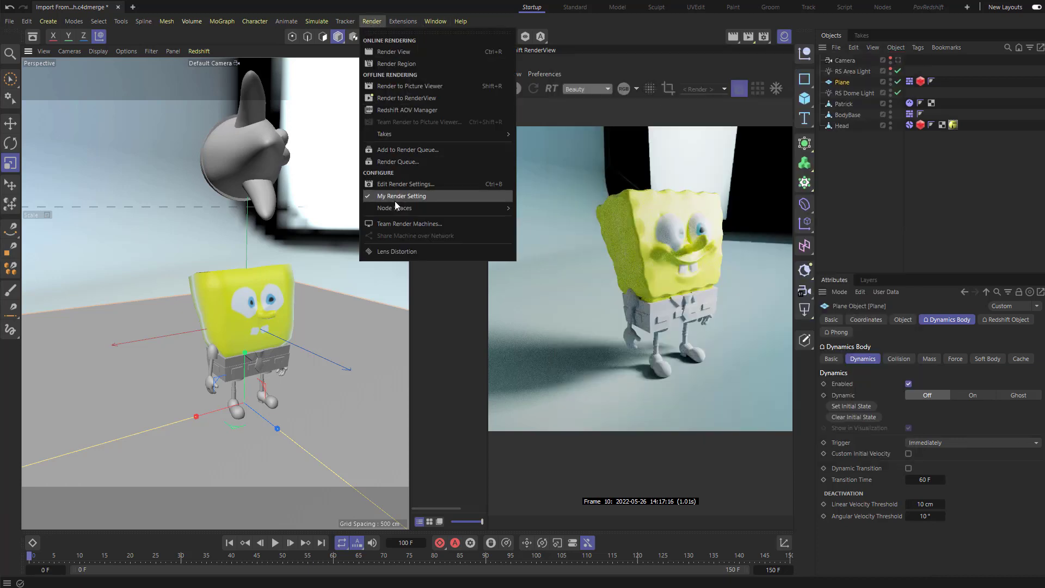
left_click(408, 150)
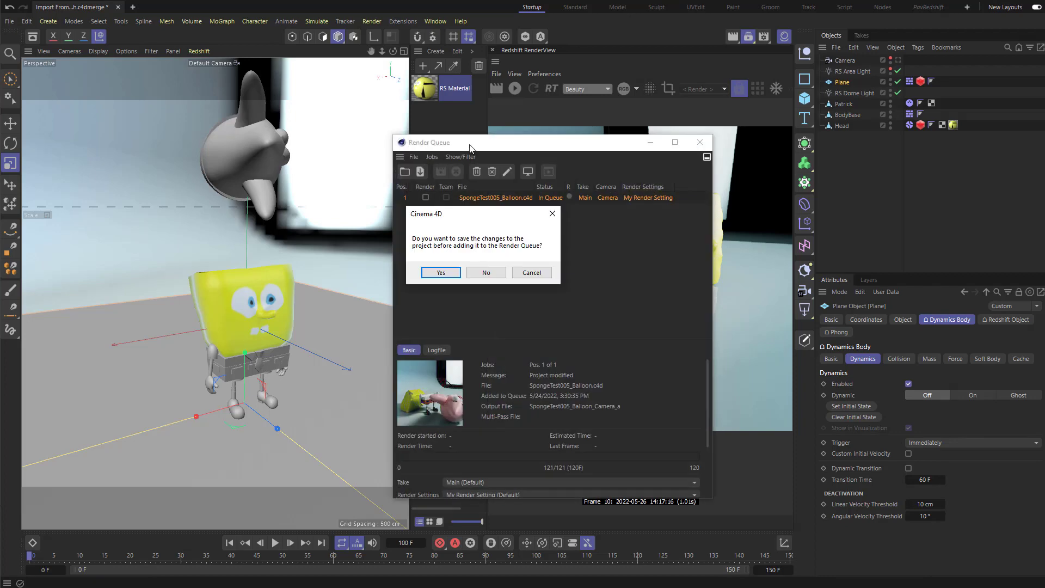
left_click(441, 272)
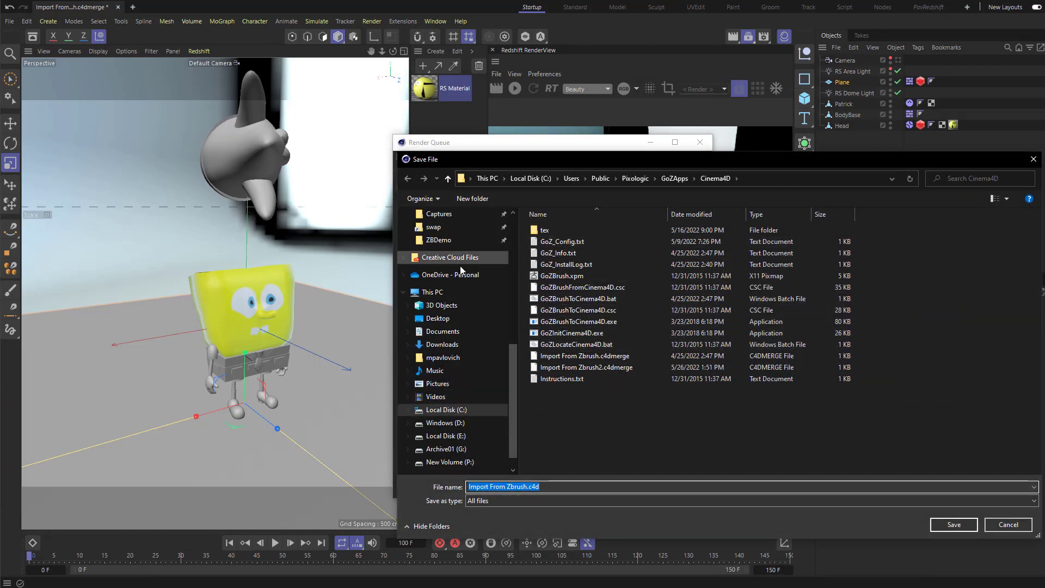
left_click(438, 318)
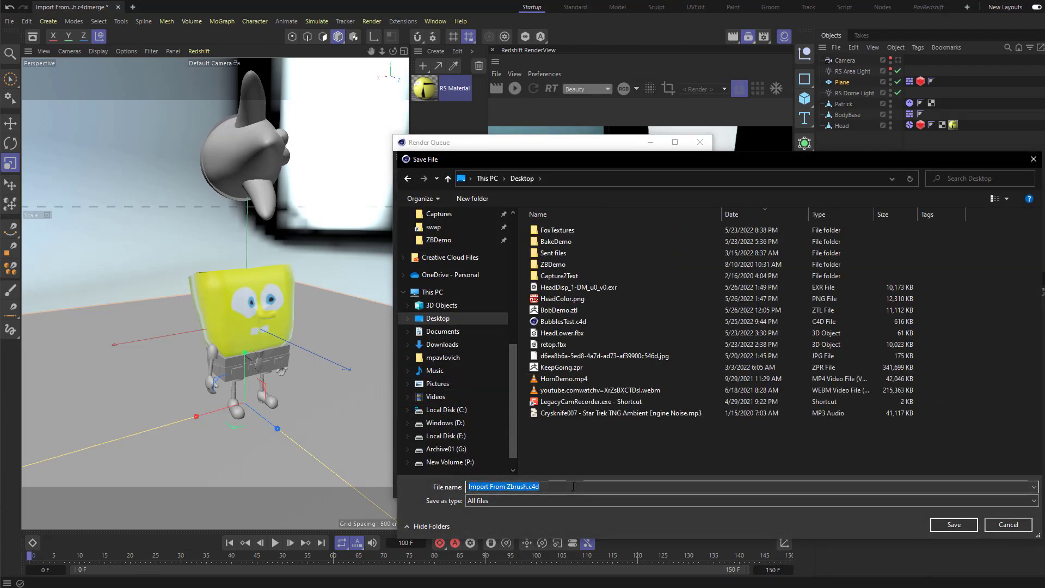
type("RubberHeadDemo")
key("Return")
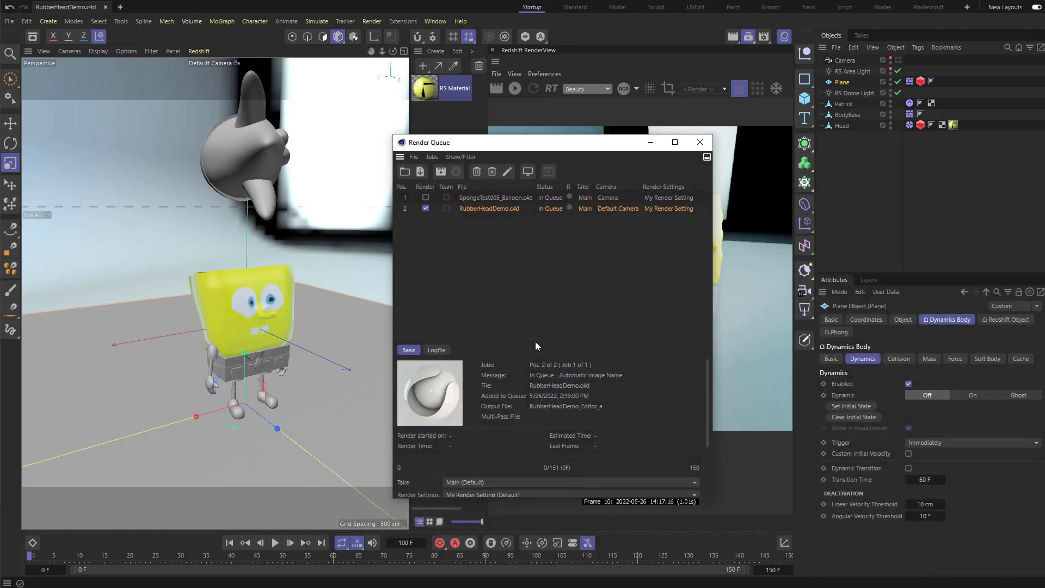
Set the RubberHeadDemo job in the render queue to render through the scene's Camera object instead of the default camera
scroll(597, 432, "down", 3)
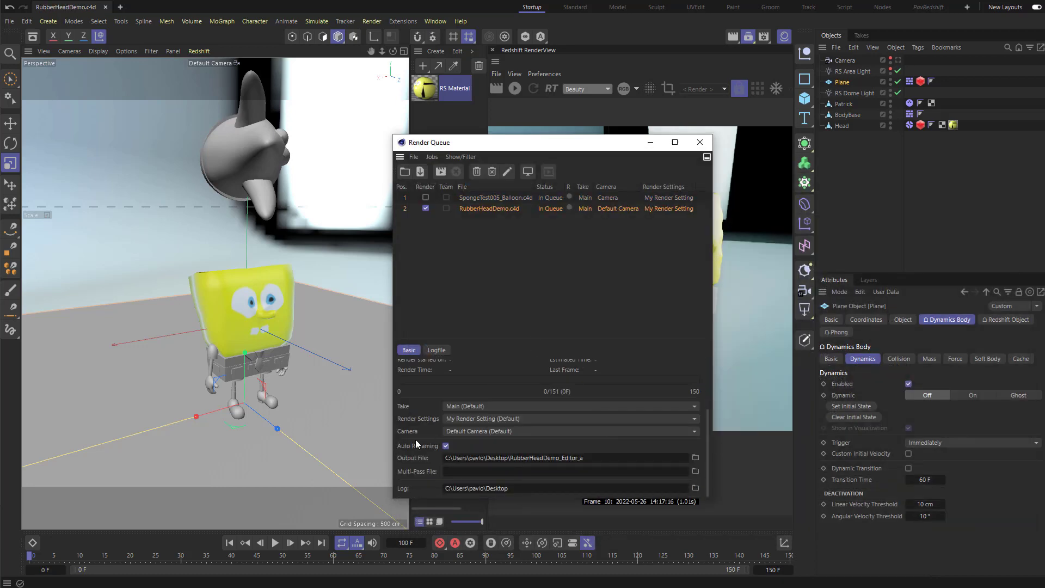
left_click(480, 434)
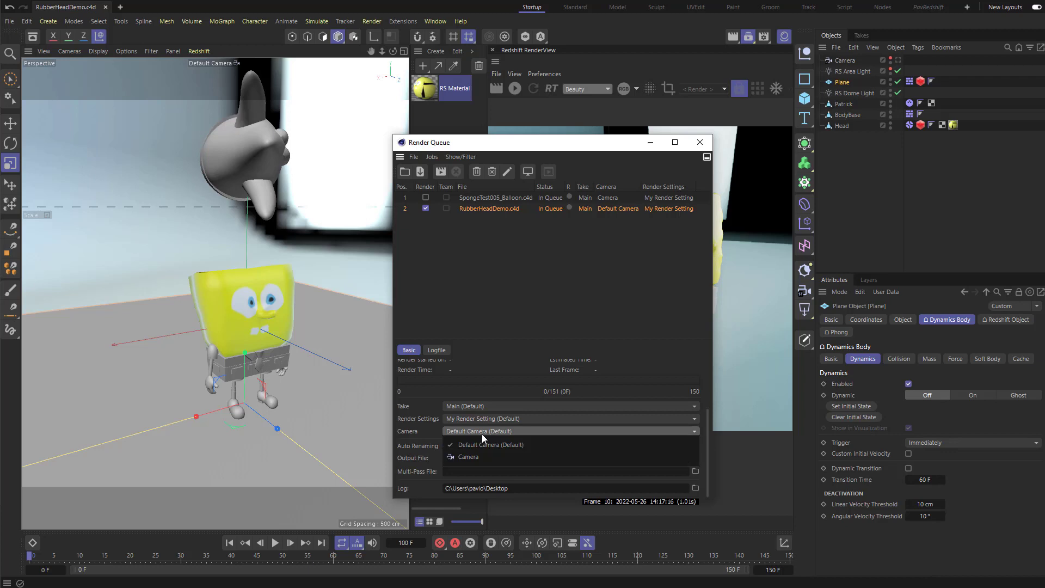
left_click(472, 458)
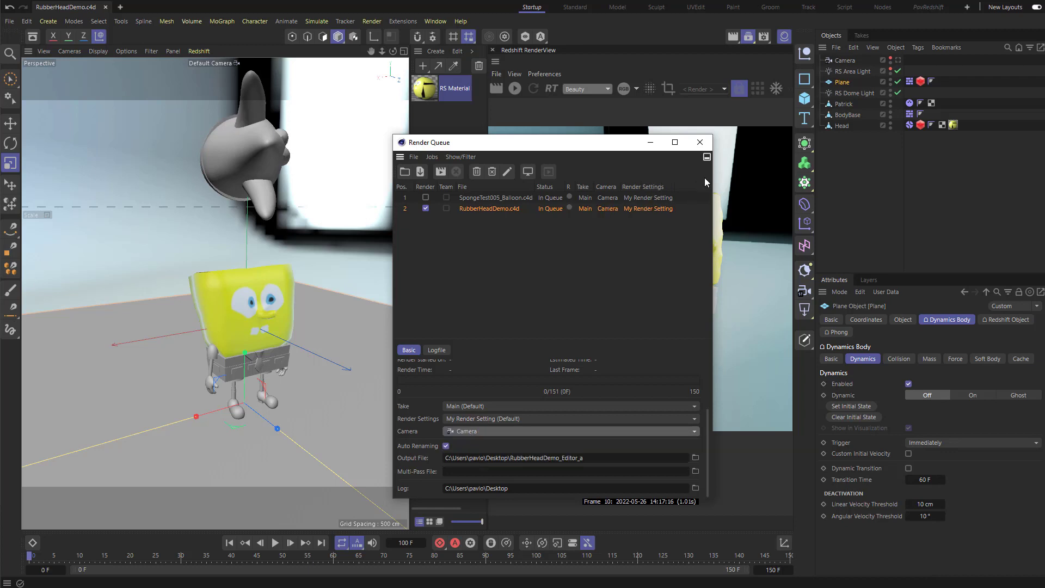
left_click_drag(626, 143, 462, 182)
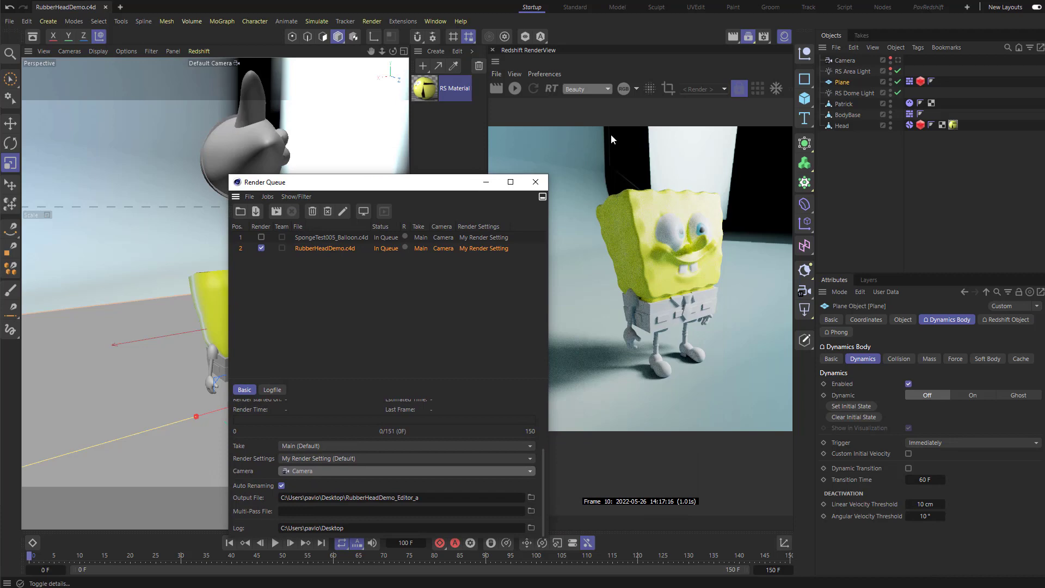
Start the live Redshift render and set its view to Camera to check the framing
left_click(511, 88)
left_click(726, 91)
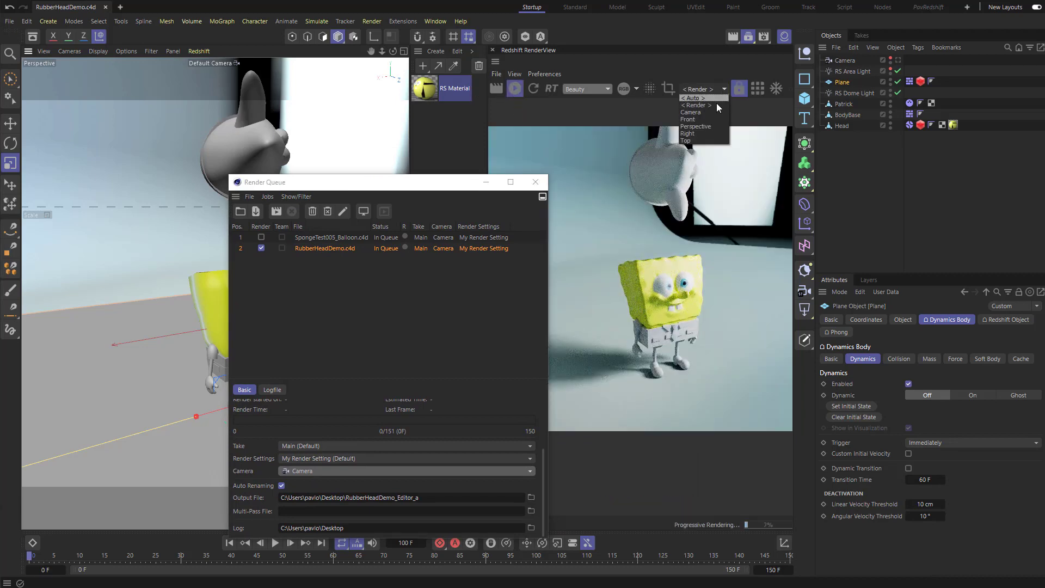
left_click(713, 113)
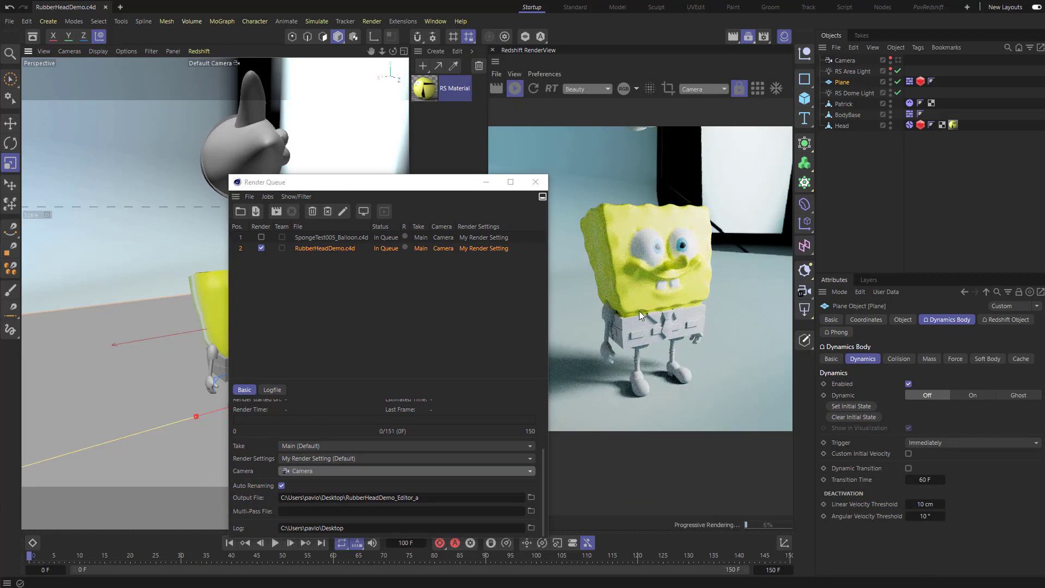
Uncover the viewport and move Patrick slightly sideways above the head
left_click_drag(455, 185, 607, 354)
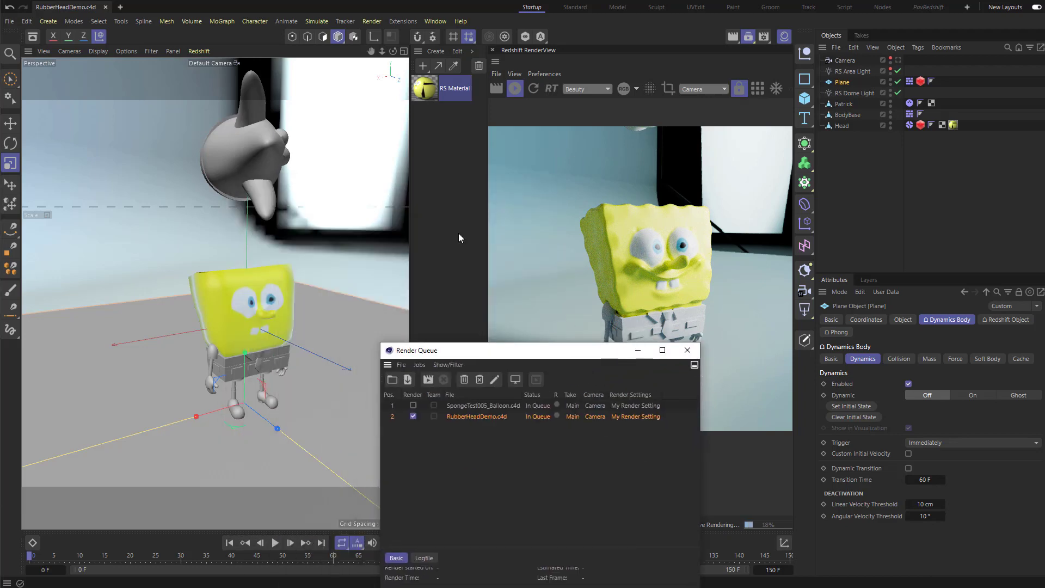
key("e")
left_click(243, 155)
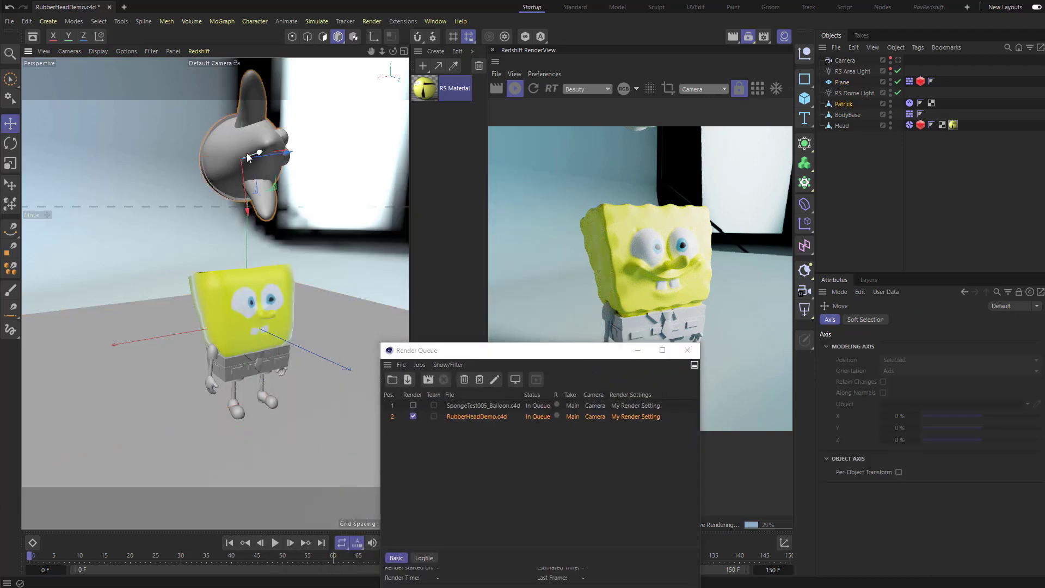
left_click_drag(243, 155, 240, 135)
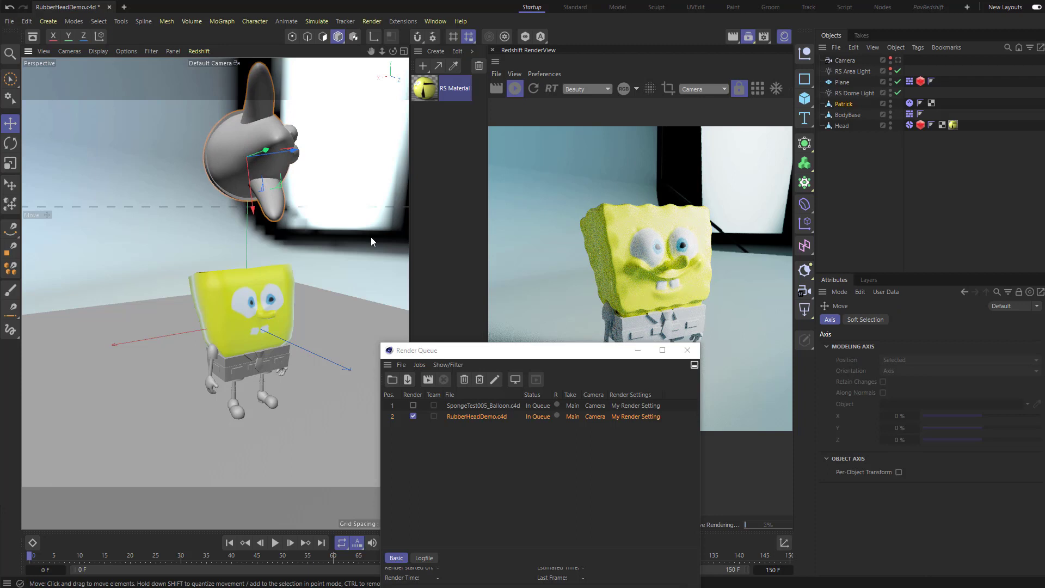
Start rendering the checked RubberHeadDemo job and close the render queue
left_click_drag(550, 351, 444, 192)
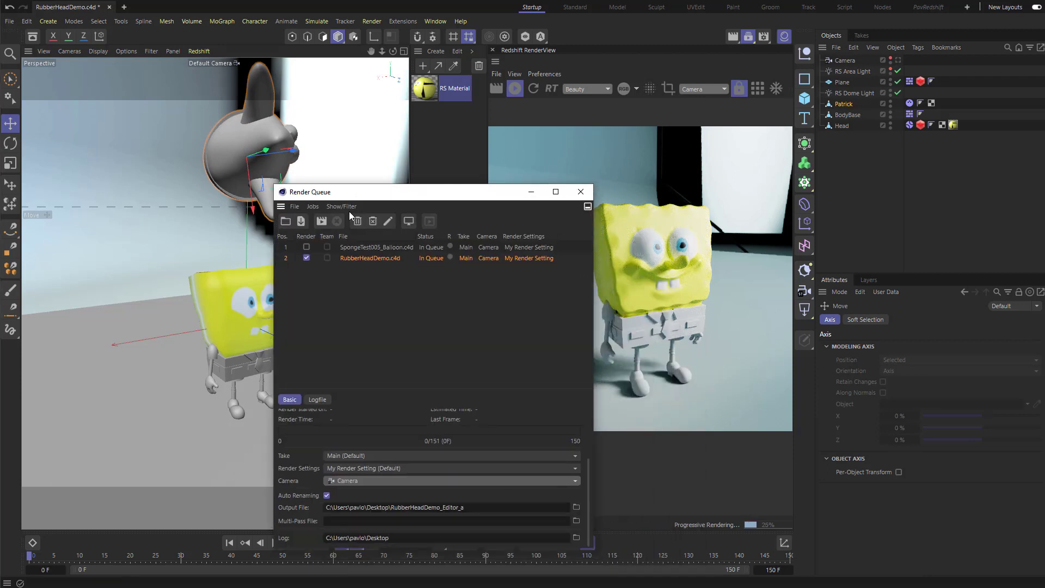
left_click(321, 221)
left_click(580, 192)
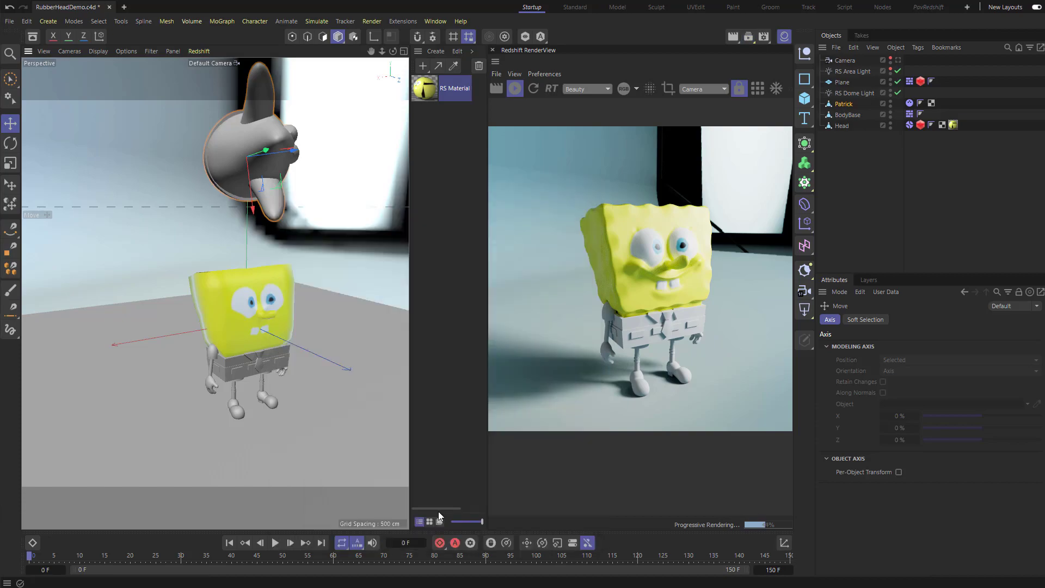